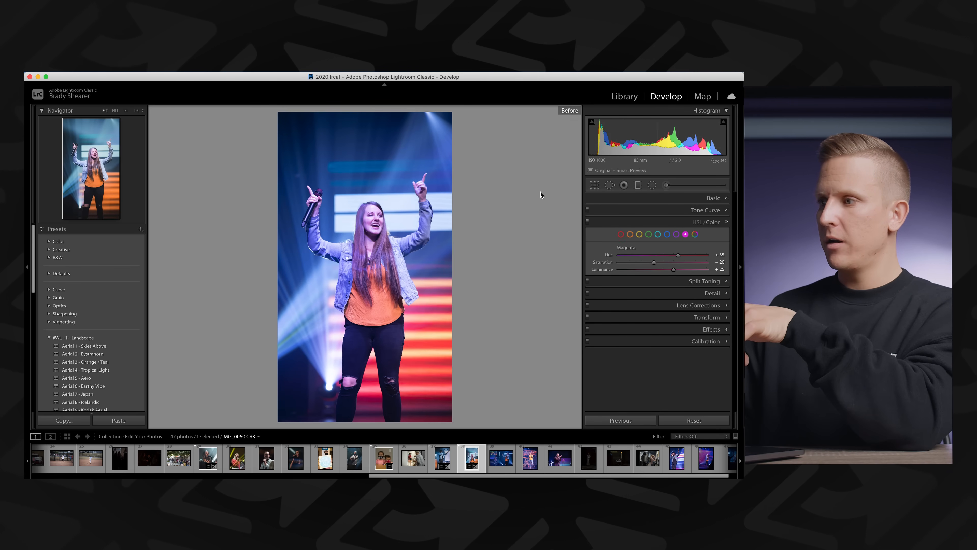
Compare the concert photo's original version with its edited version.
key(backslash)
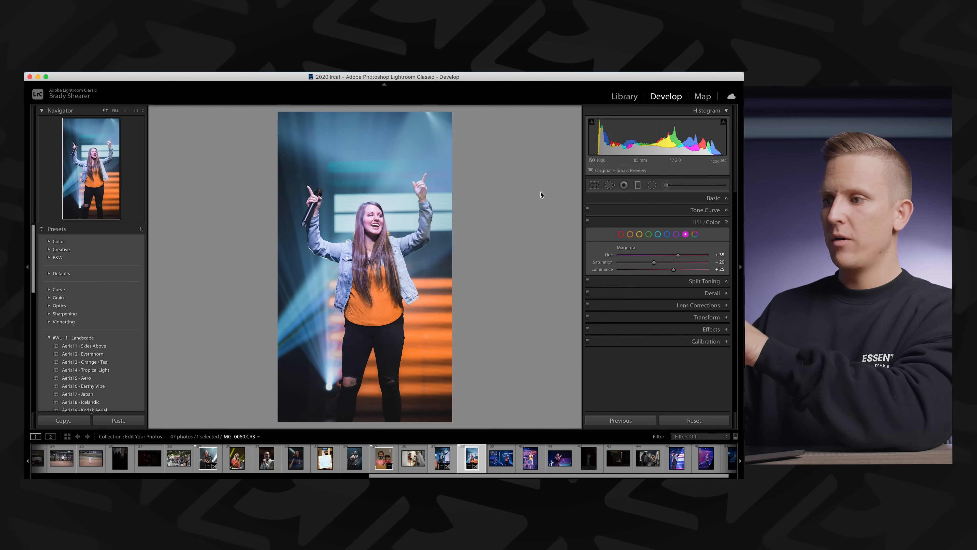
key(backslash)
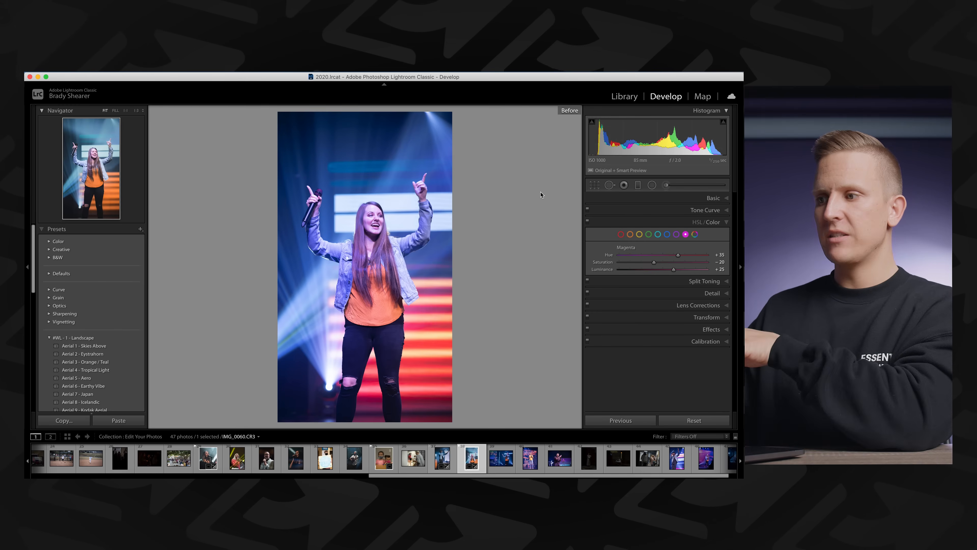
key(backslash)
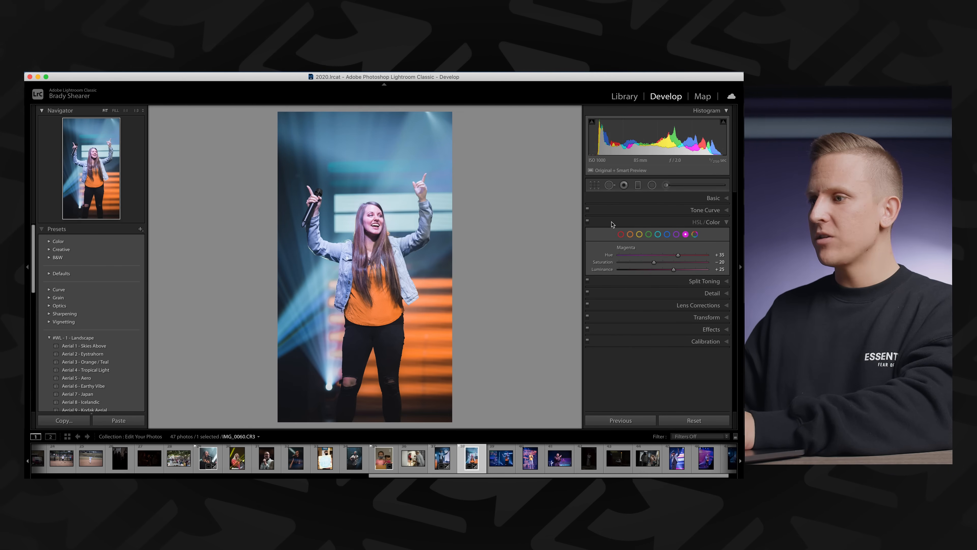
Turn the HSL/Color adjustments off and on to compare the photo with and without them.
click(587, 222)
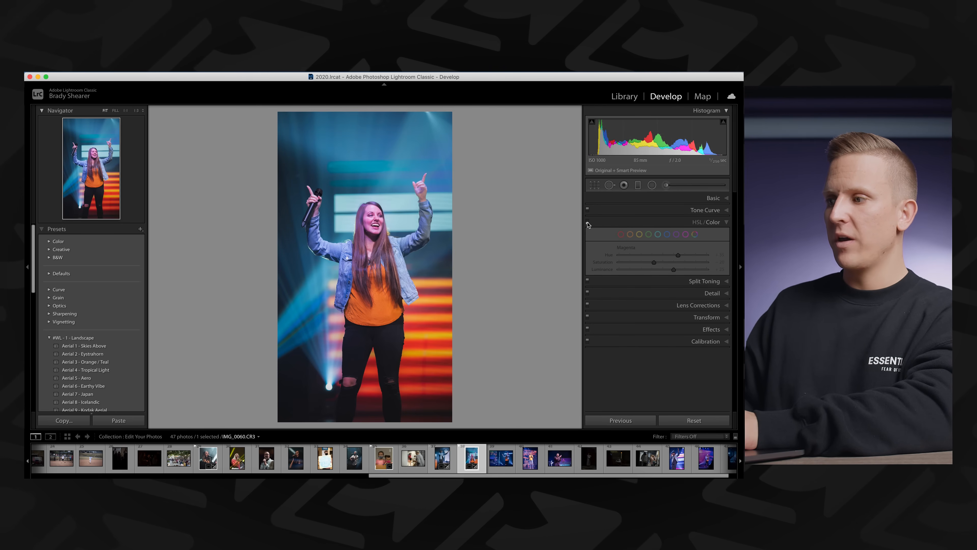
click(587, 223)
click(588, 223)
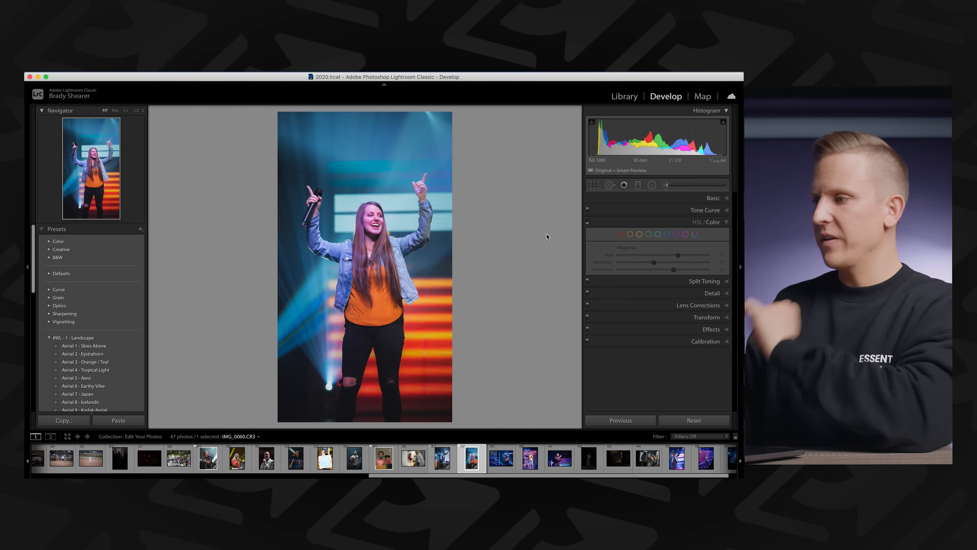
click(587, 221)
Demonstrate the red Hue reset and return it to +88, then reset the red Saturation and undo that reset.
click(621, 234)
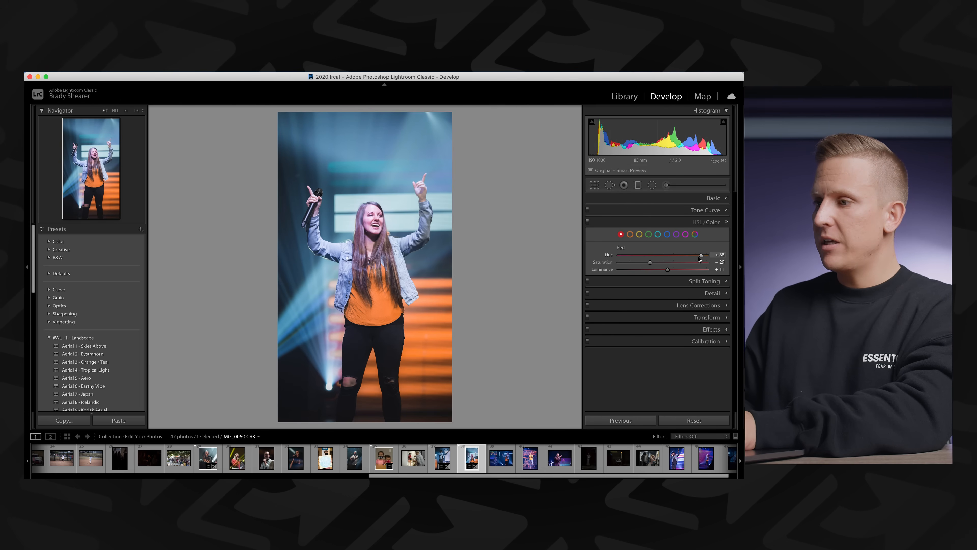
double_click(608, 256)
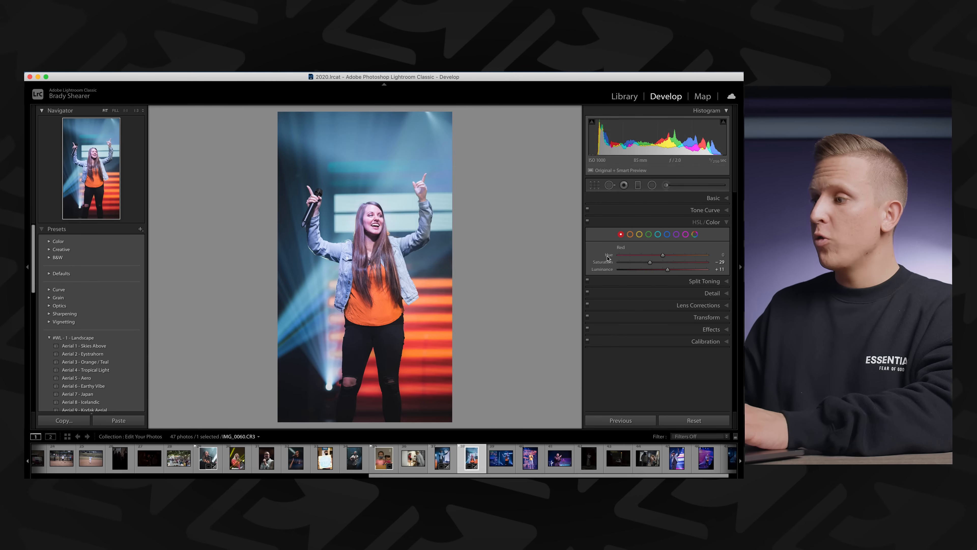
key(super+z)
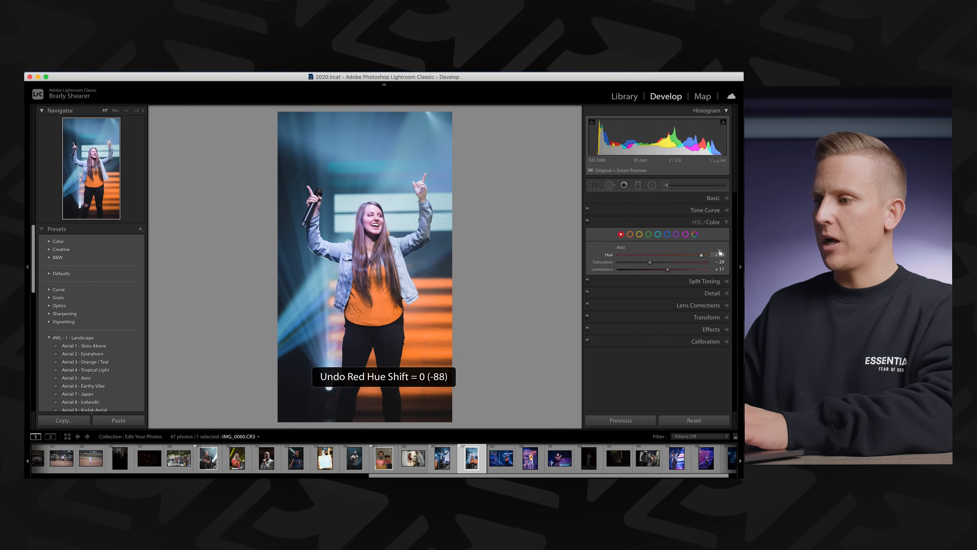
double_click(607, 255)
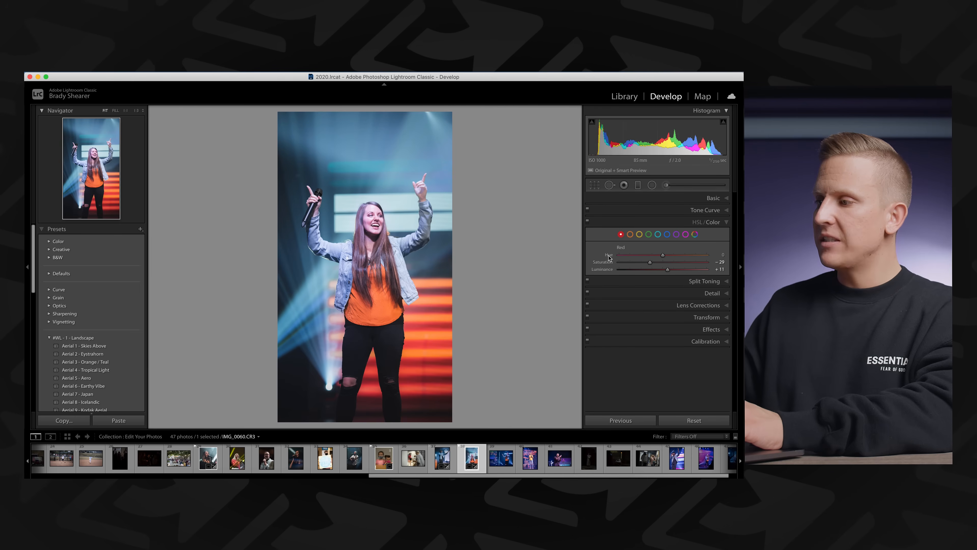
drag(663, 258, 702, 257)
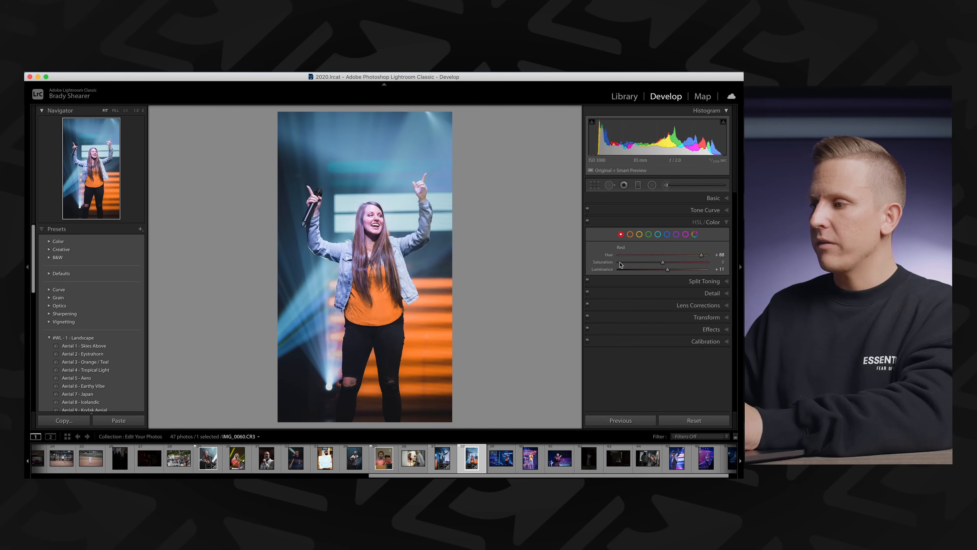
double_click(603, 262)
key(super+z)
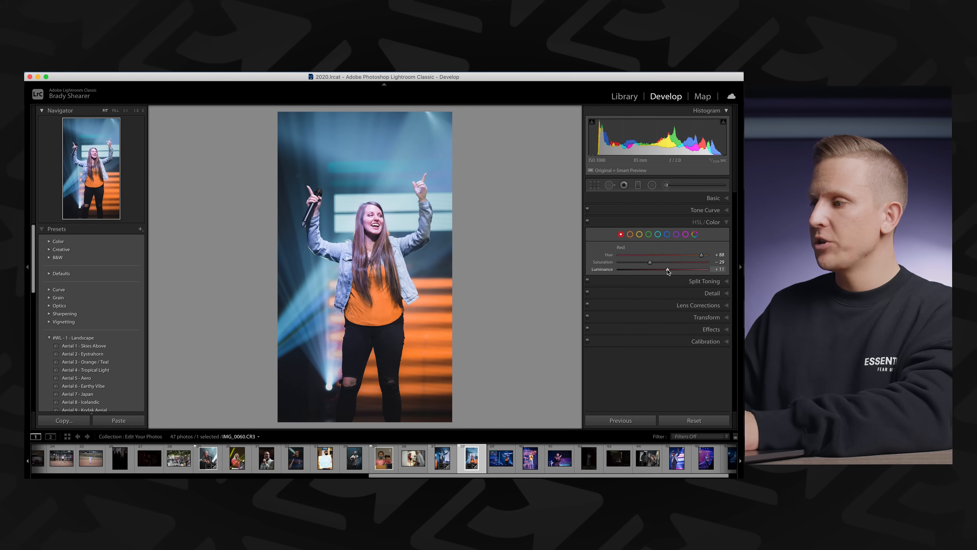
Reset the orange Luminance in the HSL/Color adjustments and raise it to +23.
click(630, 234)
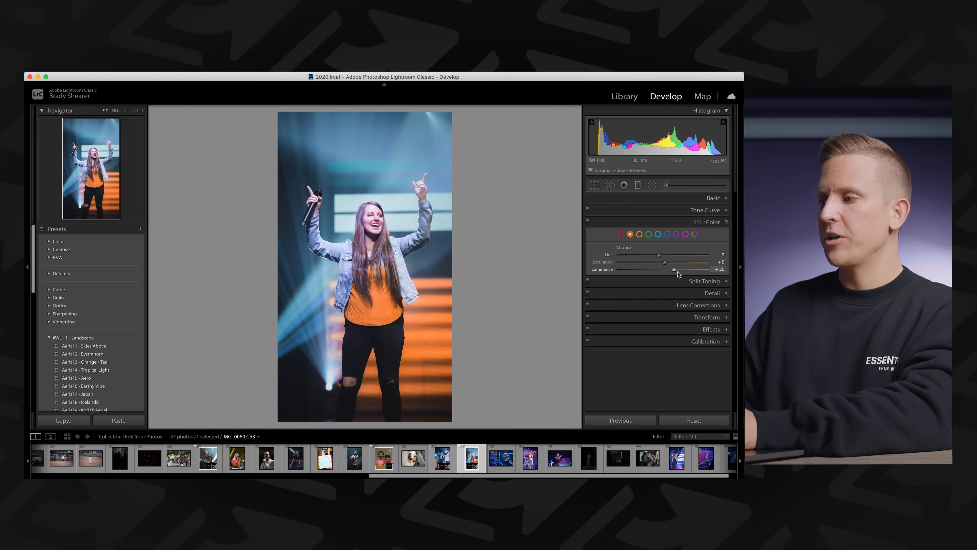
double_click(599, 271)
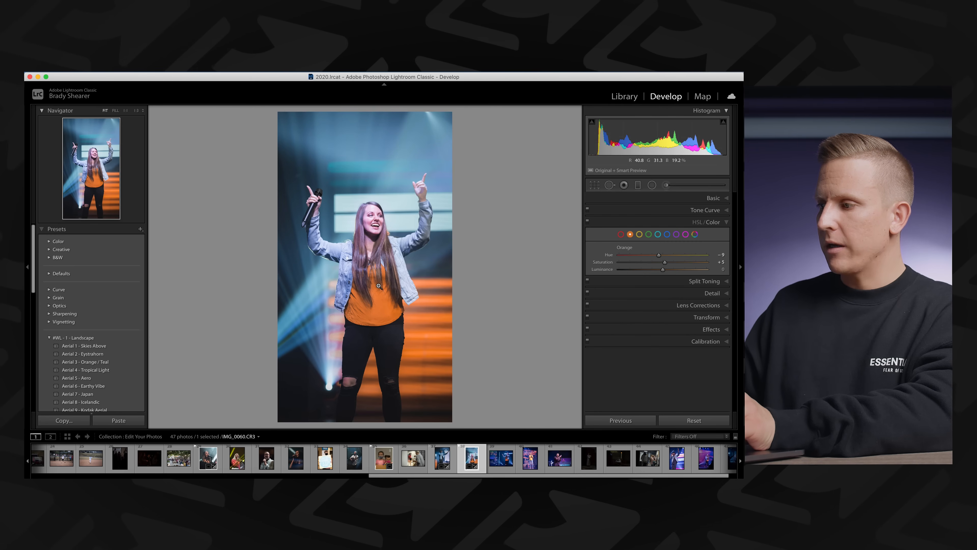
drag(663, 270, 673, 271)
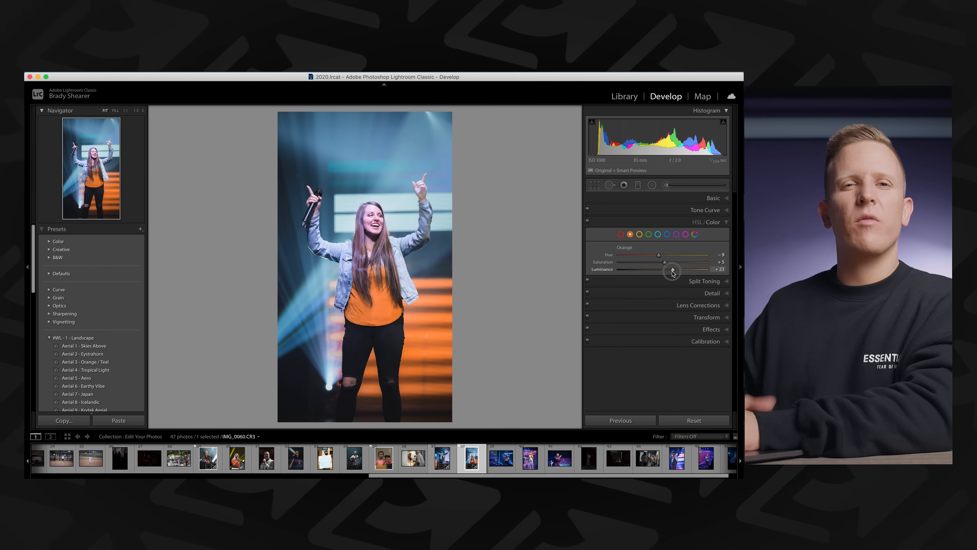
Try the yellow Hue at its default and at a shifted value, undoing each change.
click(640, 235)
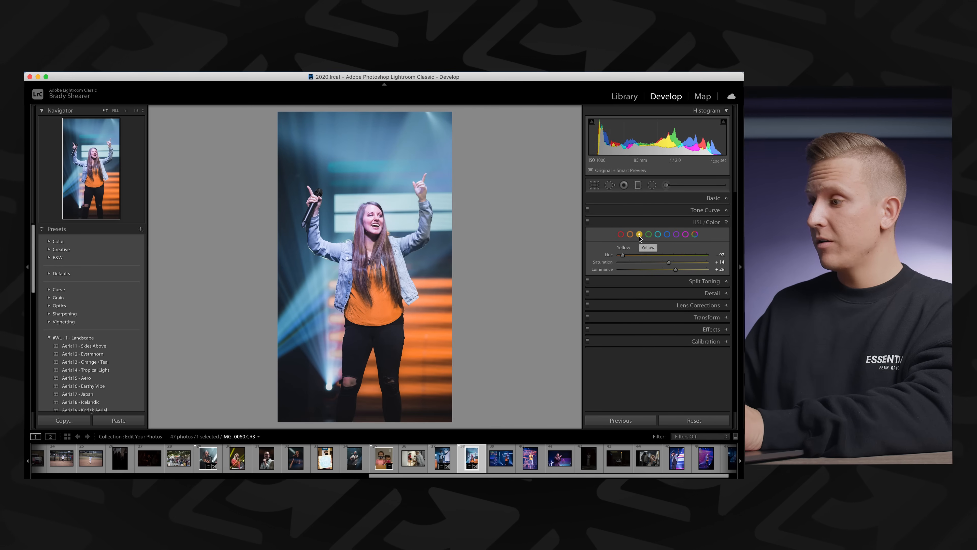
double_click(611, 255)
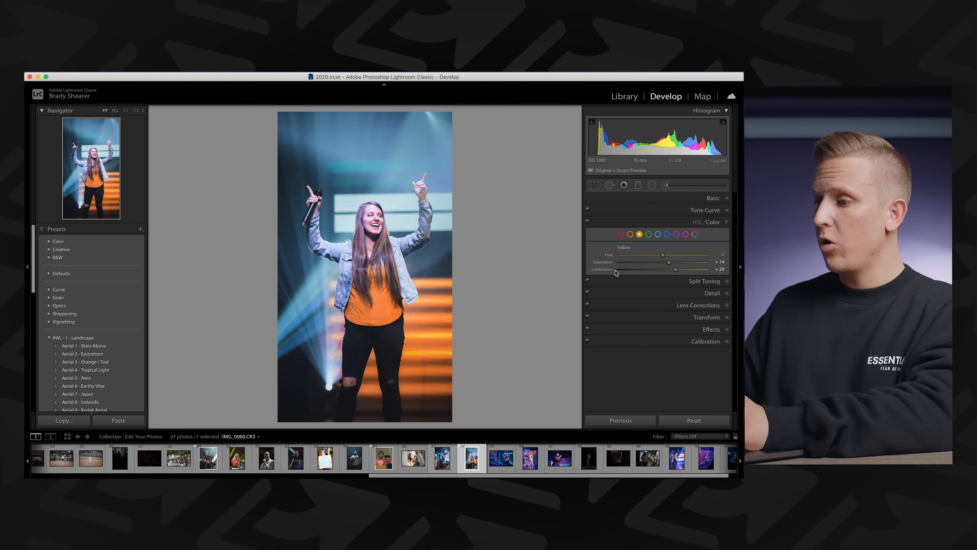
key(super+z)
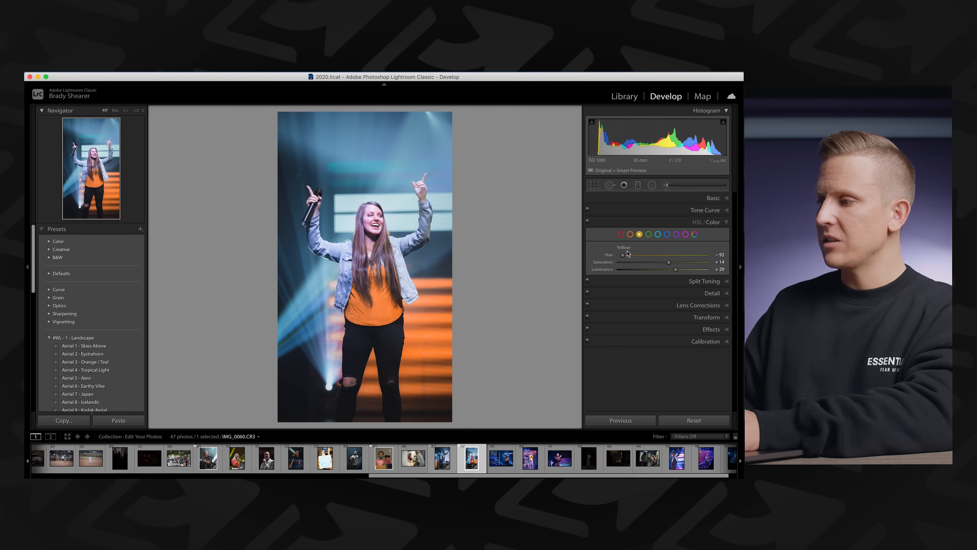
mouse_move(628, 254)
mouse_down()
mouse_move(668, 257)
mouse_move(625, 260)
mouse_up()
key(super+z)
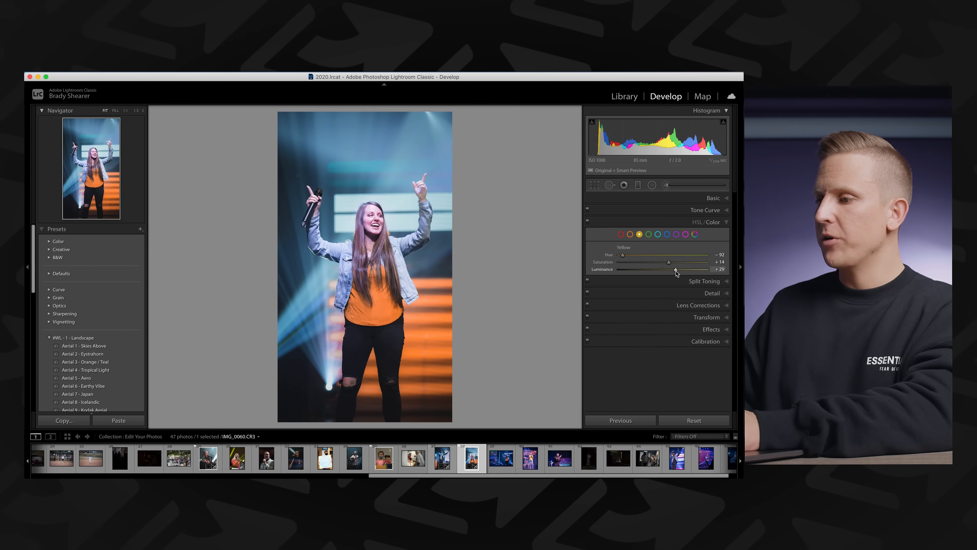
Lower the yellow Luminance to 0, inspect the orange shirt and stage screen up close, and restore it to +29.
mouse_move(678, 272)
mouse_down()
mouse_move(656, 274)
mouse_move(666, 273)
mouse_up()
click(432, 336)
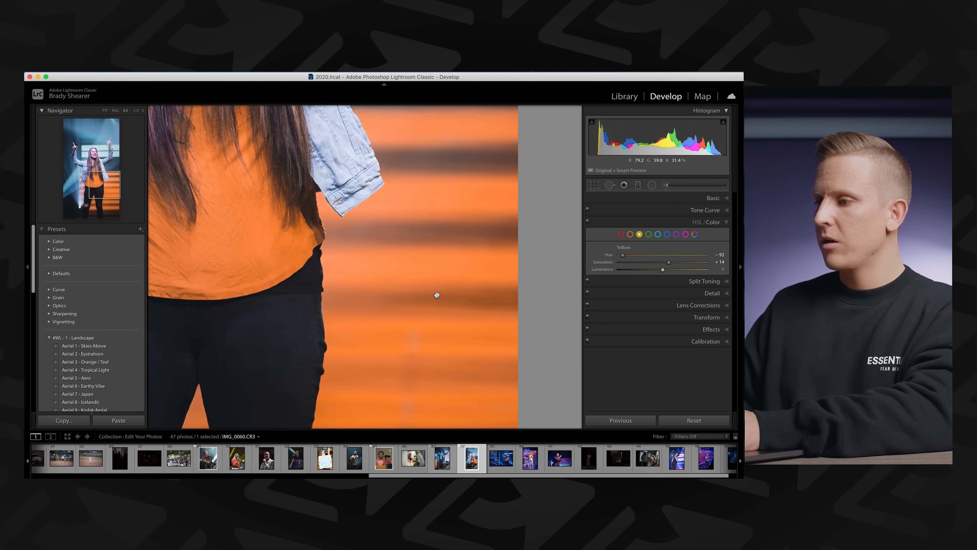
drag(439, 295, 414, 417)
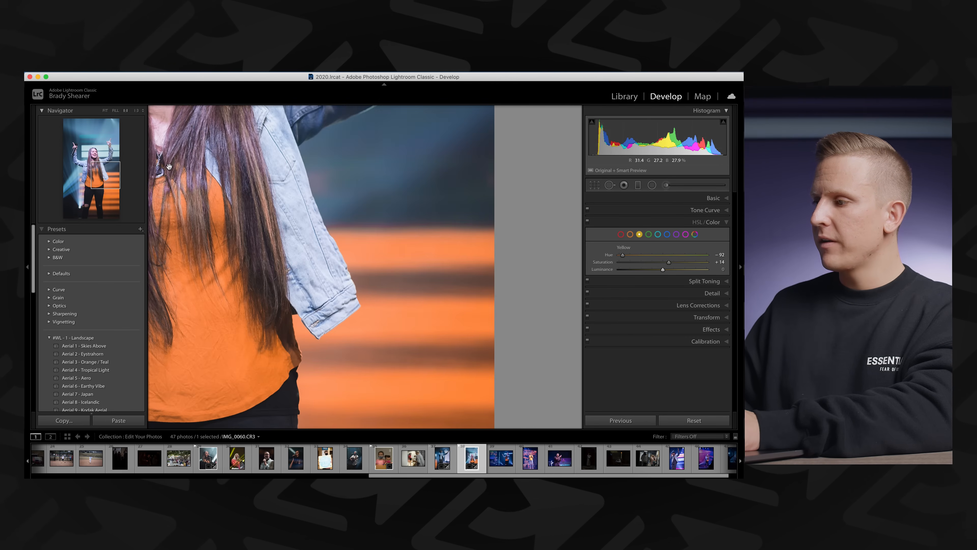
click(105, 111)
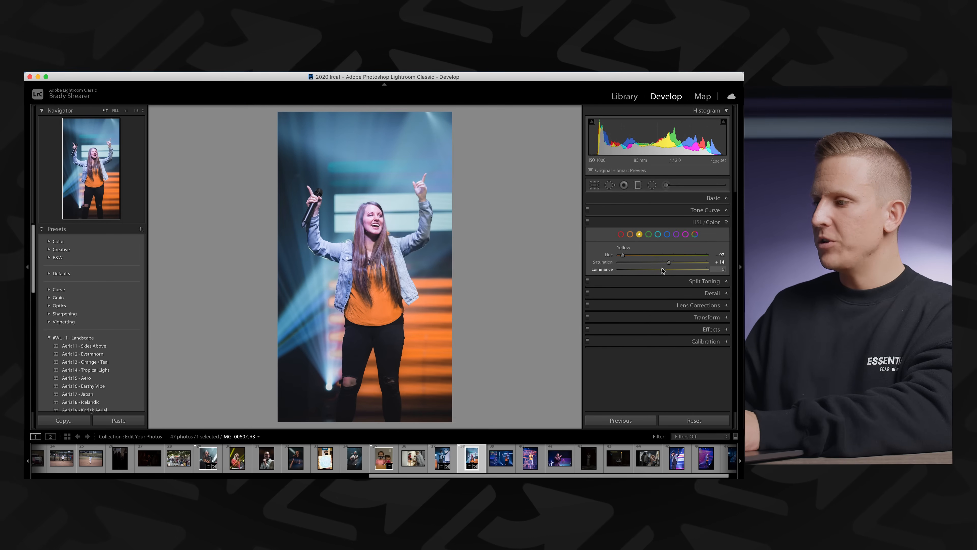
drag(662, 269, 677, 270)
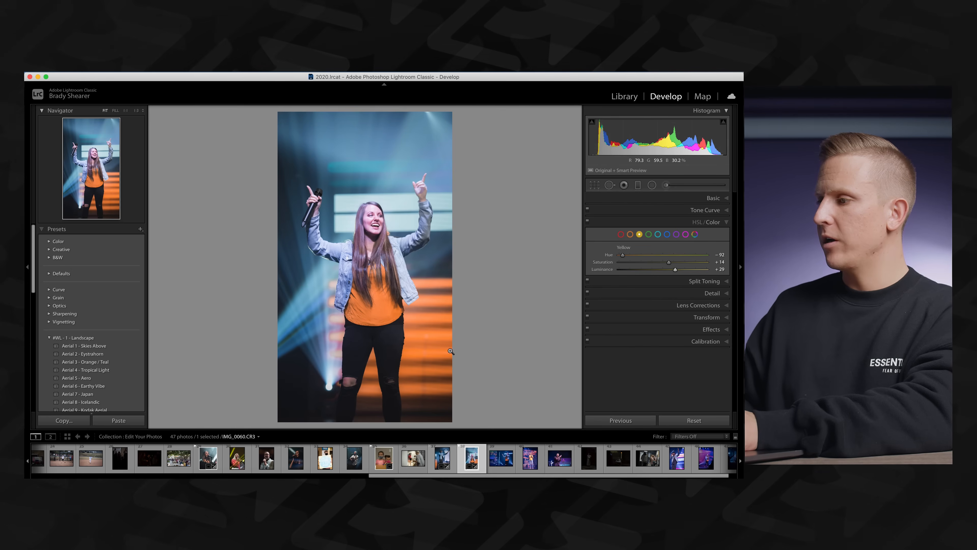
Set the green Saturation to -55, comparing the photo against the reset value and undoing that reset.
click(649, 235)
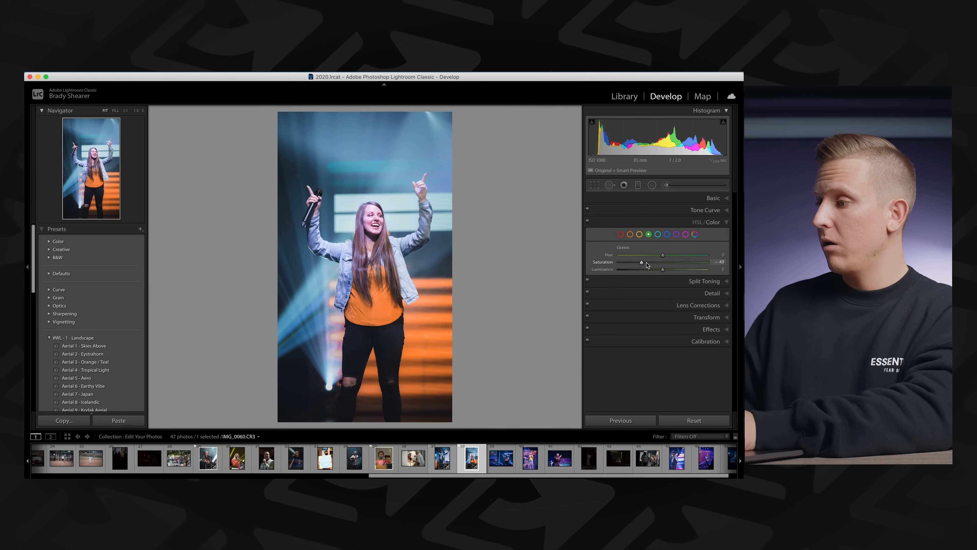
drag(642, 264, 659, 265)
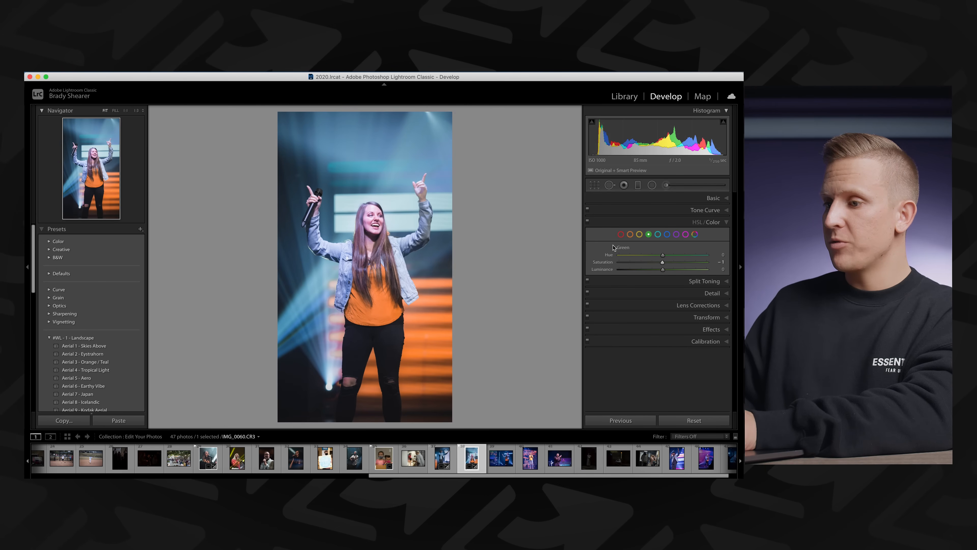
drag(663, 263, 640, 263)
double_click(596, 263)
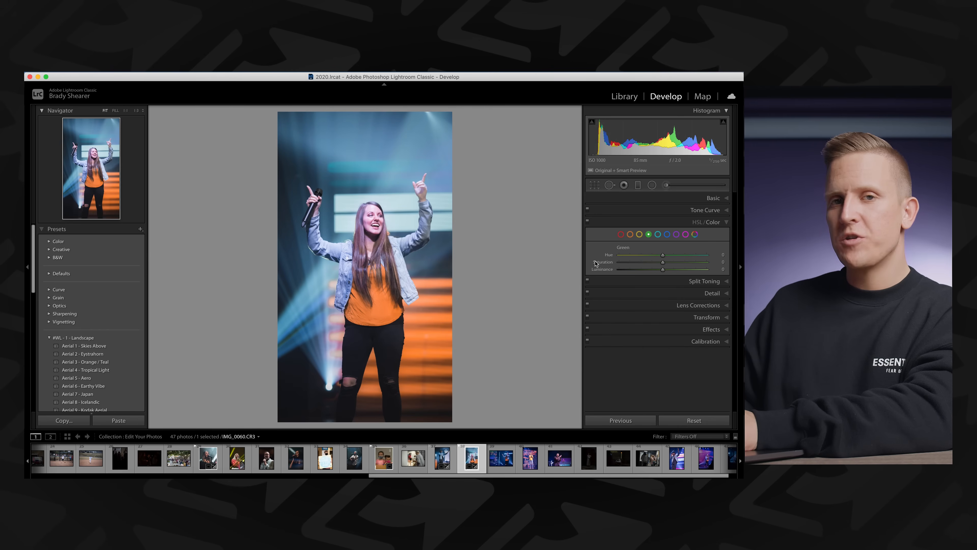
key(super+z)
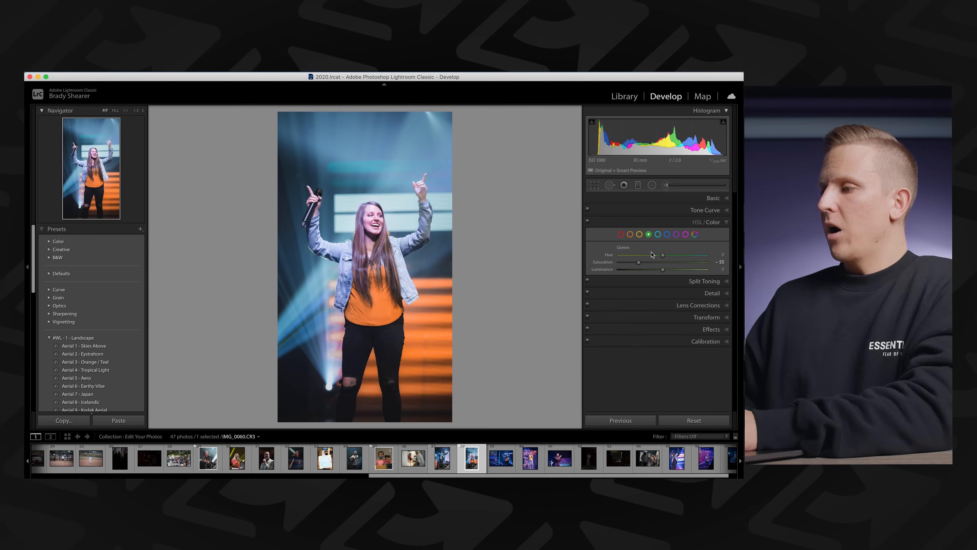
Try resetting the aqua and blue Luminance to 0, undoing each reset.
click(658, 234)
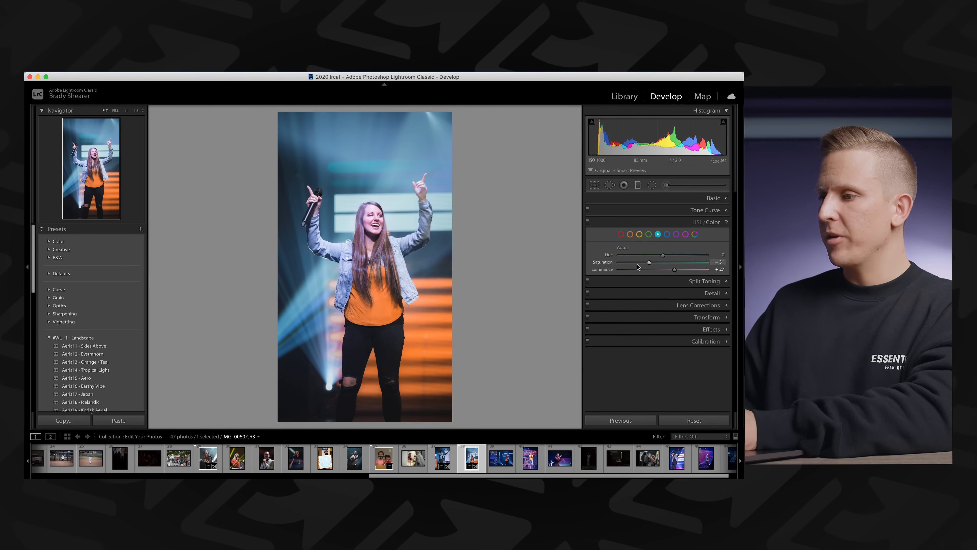
double_click(602, 270)
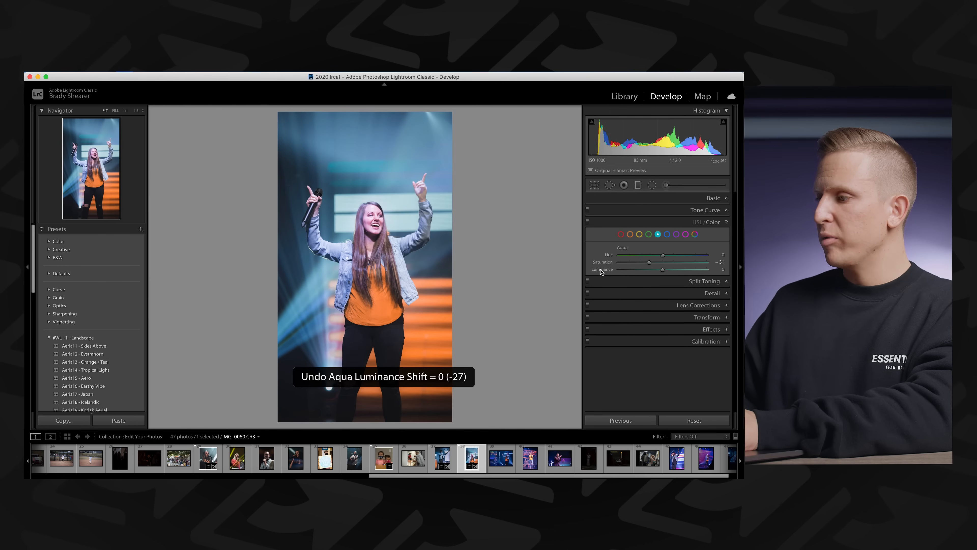
click(667, 234)
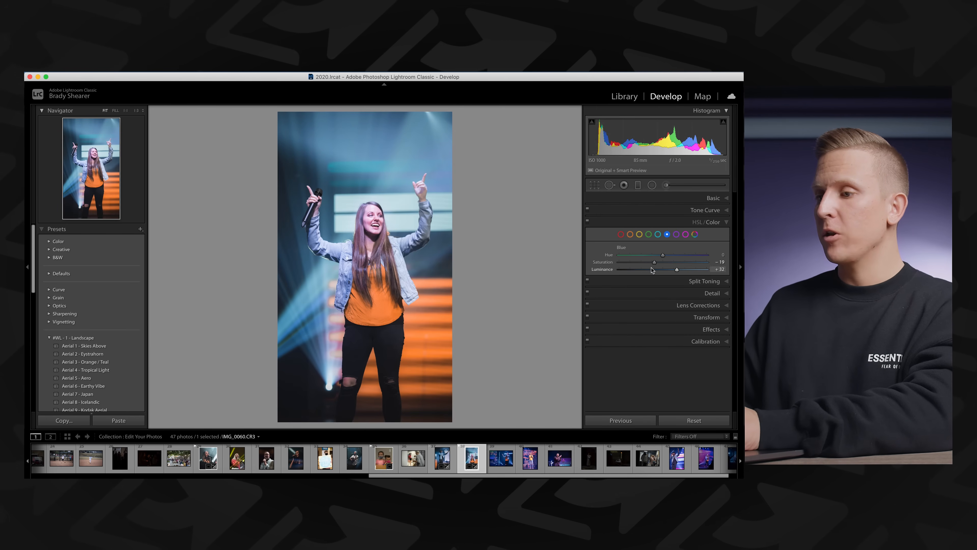
double_click(609, 270)
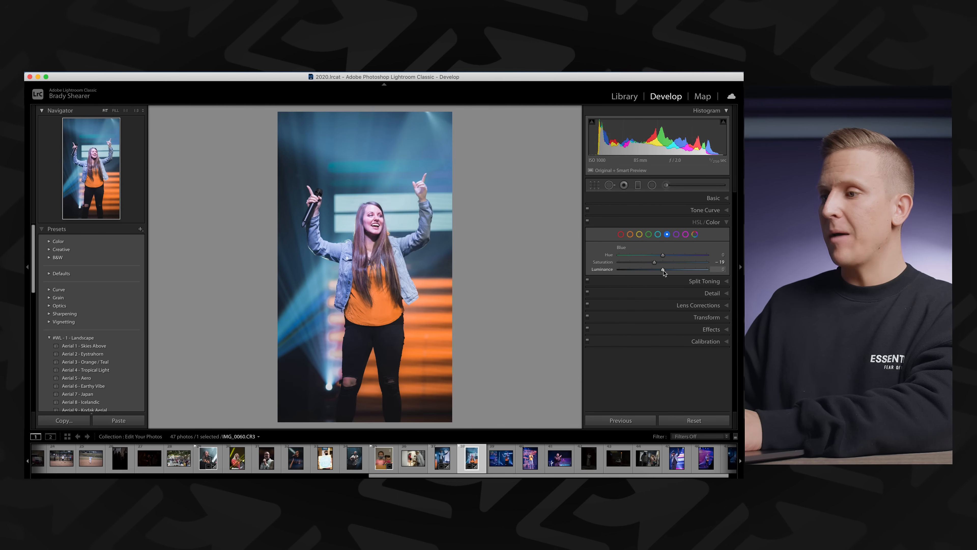
key(super+z)
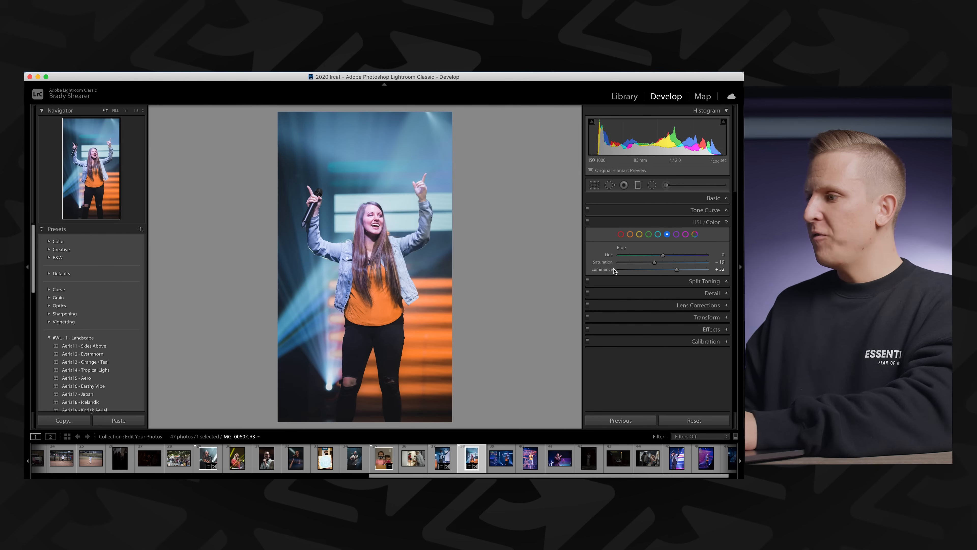
Try resetting the purple Luminance to 0 and undo the reset.
click(677, 235)
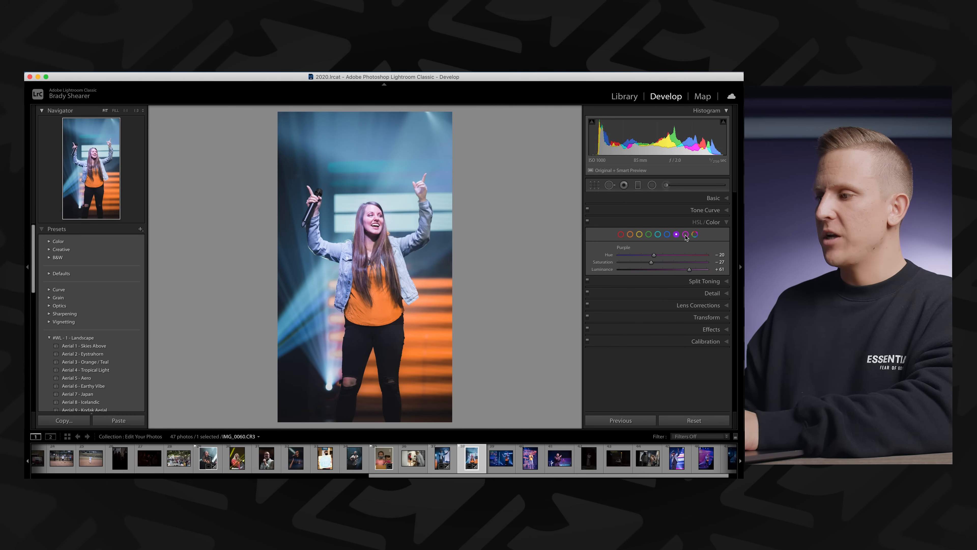
click(676, 235)
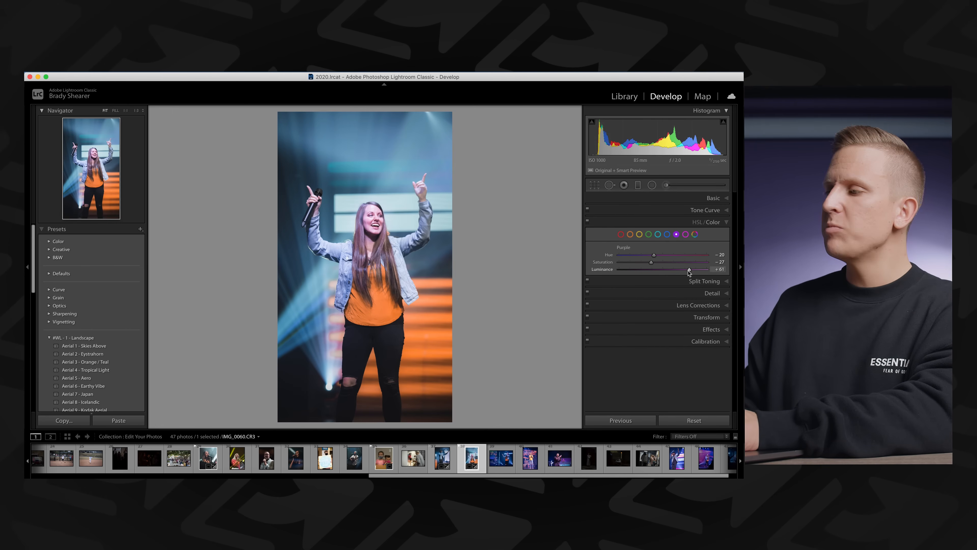
double_click(602, 271)
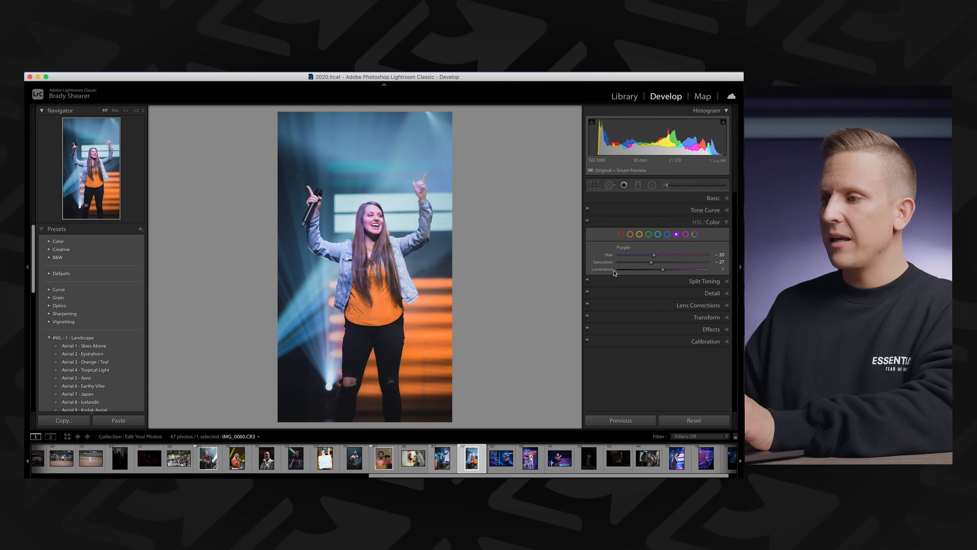
key(super+z)
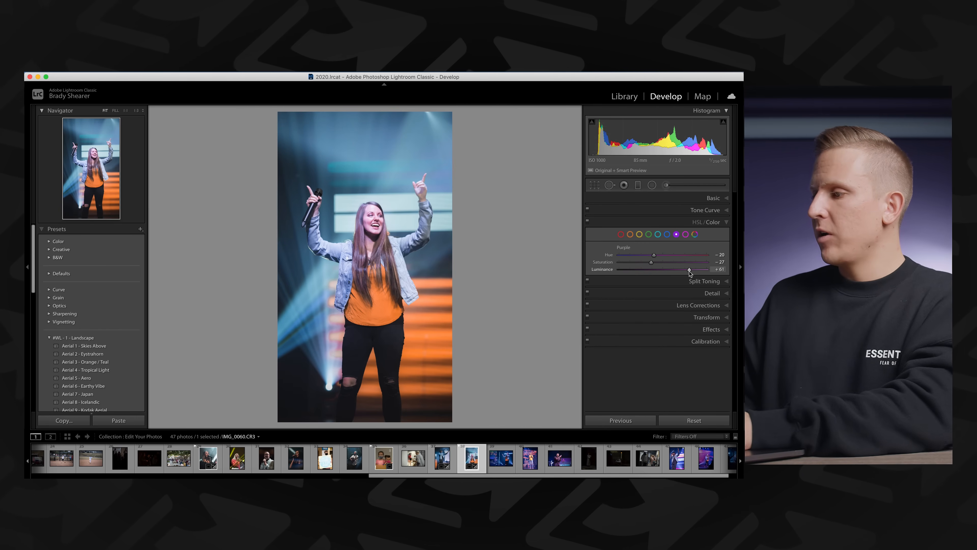
Set the purple Luminance to +59 after trying +47, comparing the photo against the reset value and undoing that reset.
mouse_move(689, 271)
mouse_down()
mouse_move(663, 275)
mouse_move(684, 272)
mouse_up()
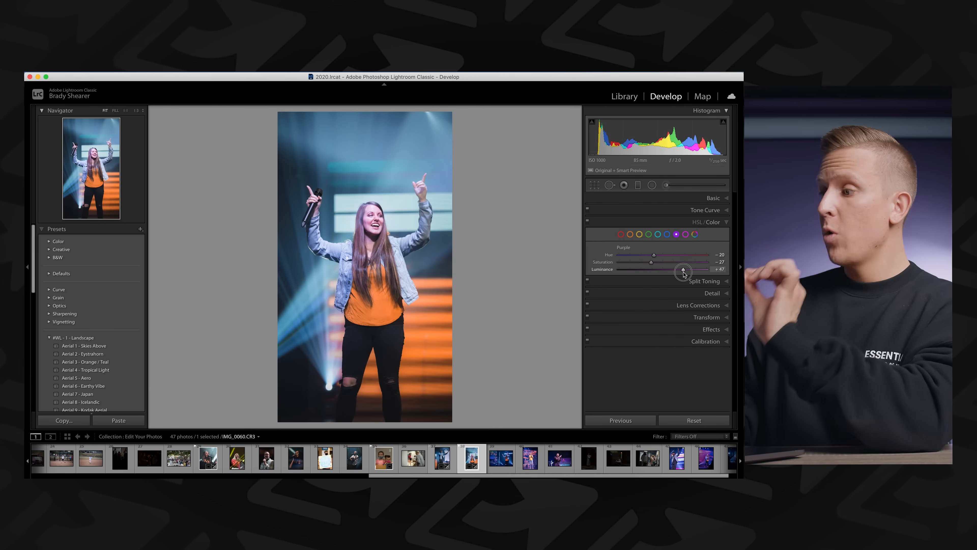
drag(683, 273, 688, 272)
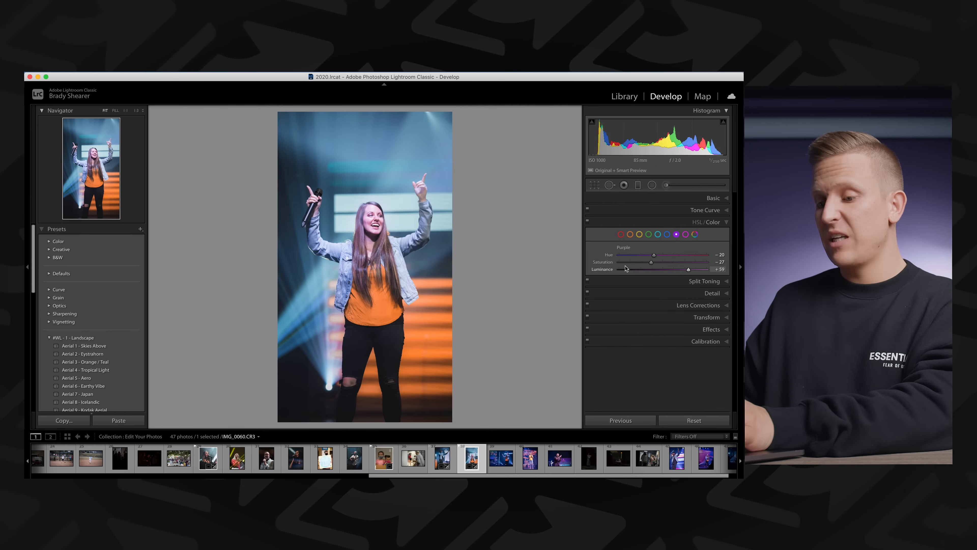
double_click(600, 269)
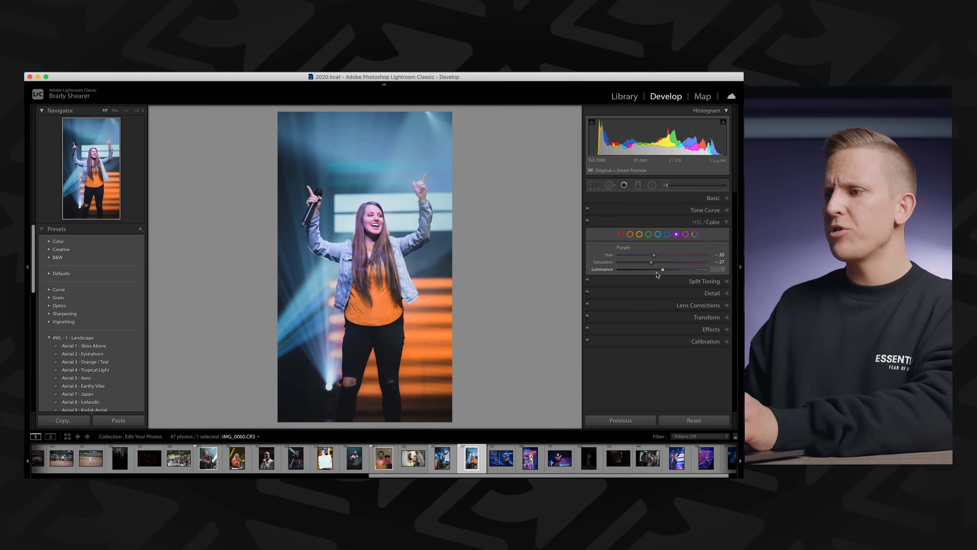
key(super+z)
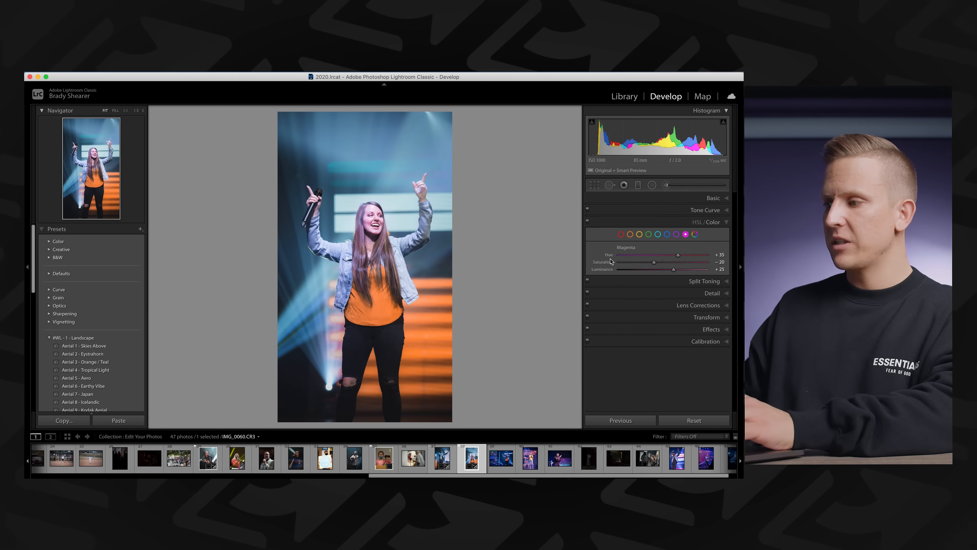
Try the magenta Luminance at 0 and +6 while examining the singer's face up close, undoing each change.
double_click(602, 270)
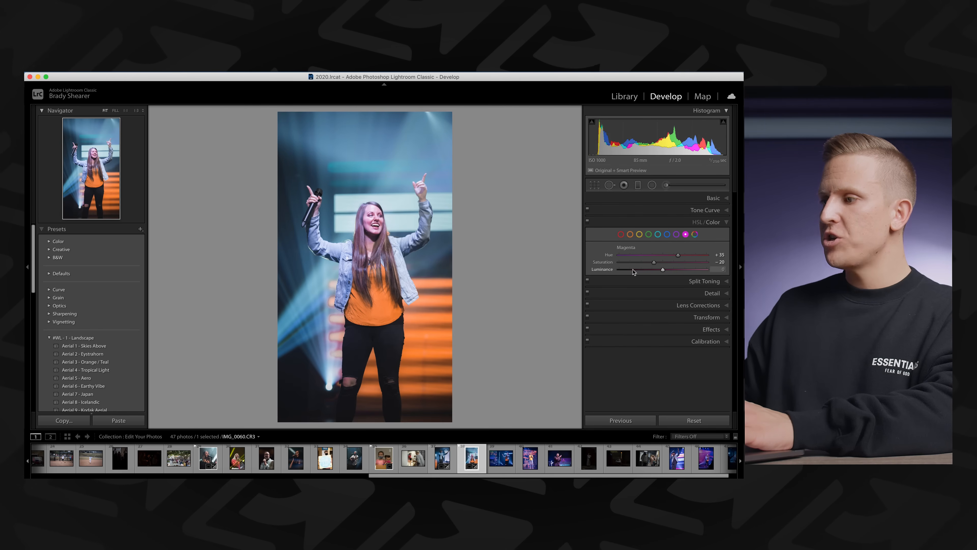
click(374, 221)
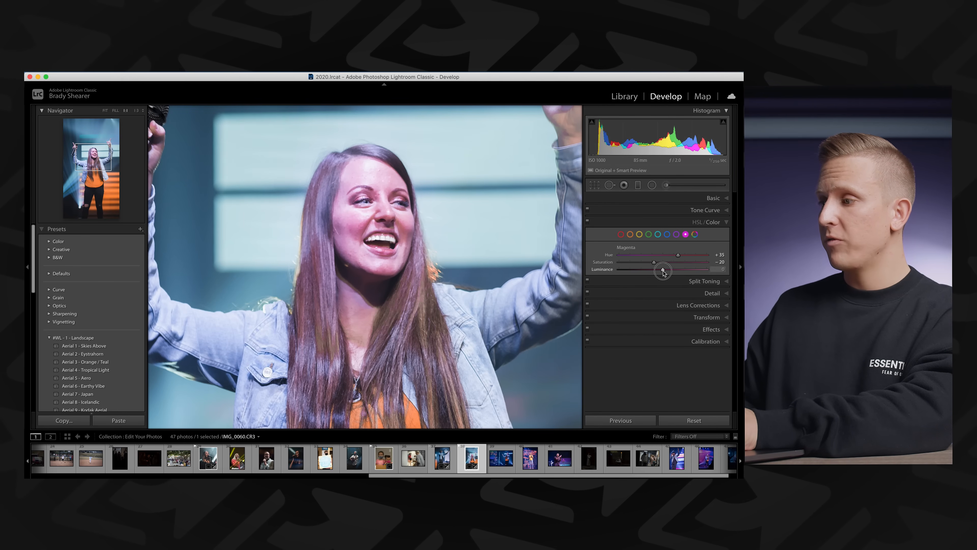
drag(663, 270, 666, 270)
key(super+z)
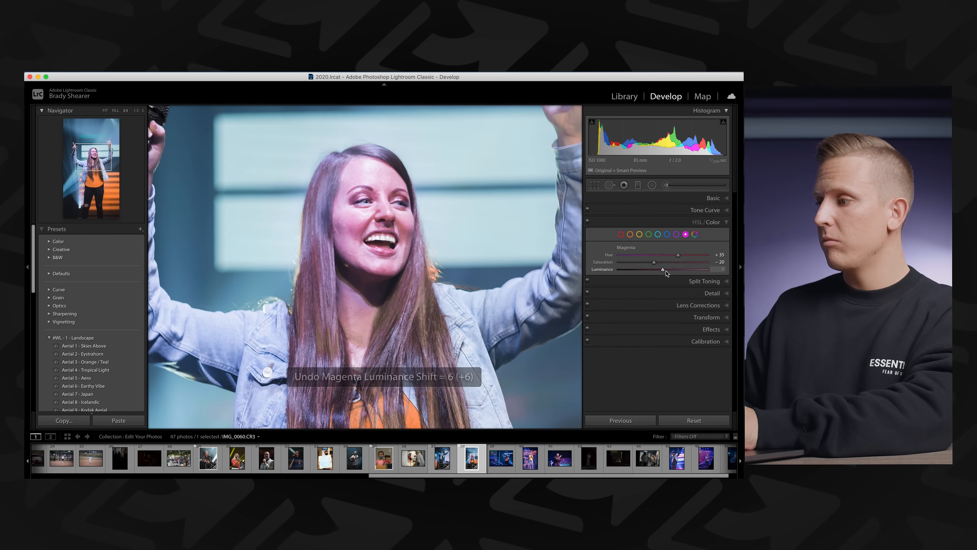
key(super+shift+z)
key(super+z)
key(super+z)
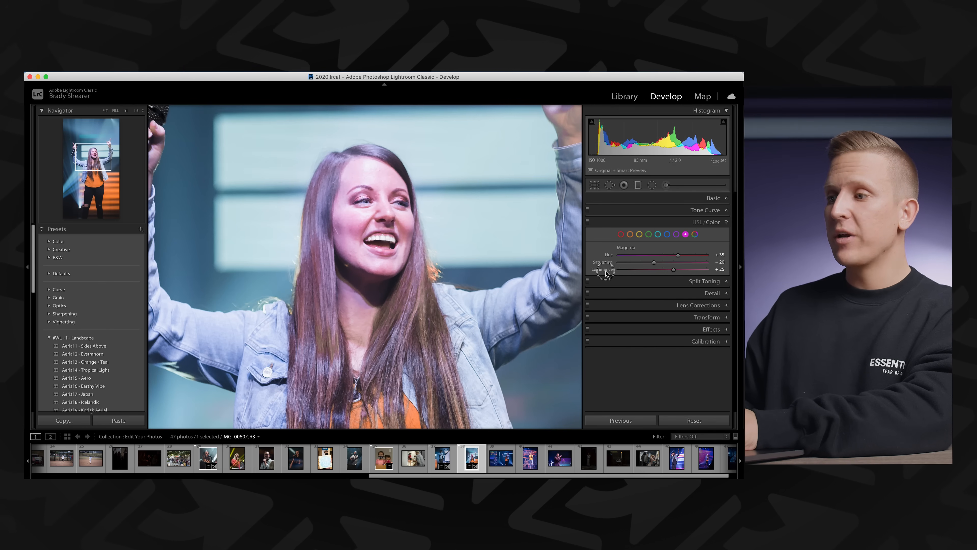
double_click(606, 272)
key(super+z)
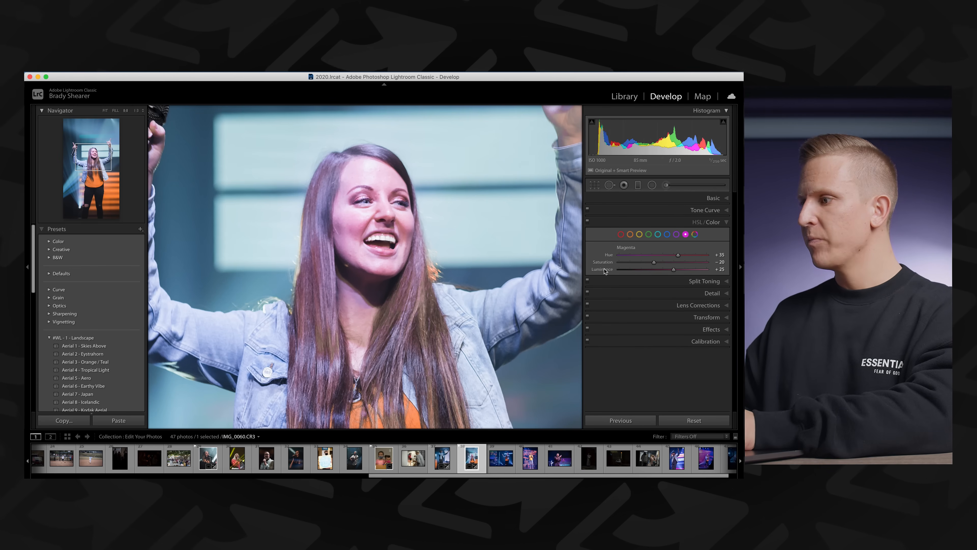
Close the HSL/Color adjustments and select the existing radial filter on the singer's face for editing.
click(466, 201)
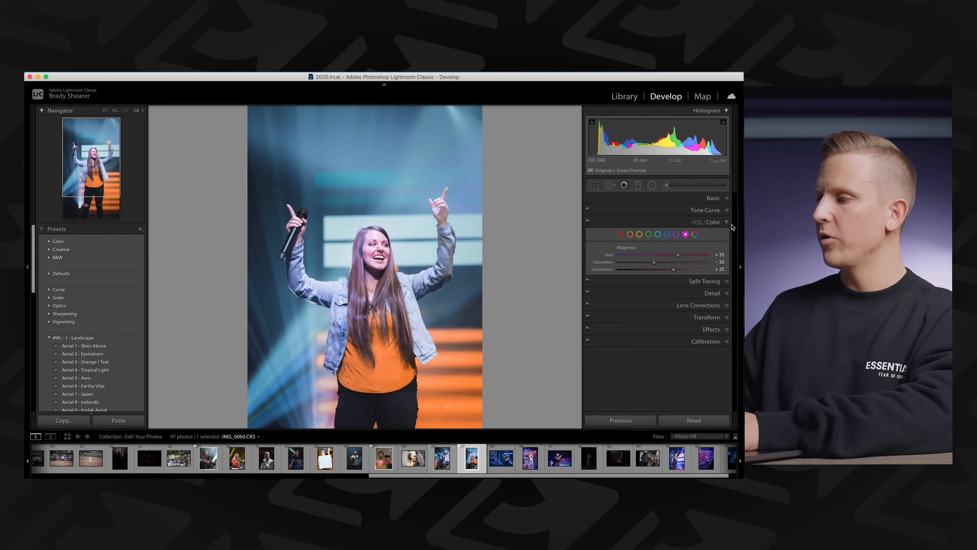
click(706, 222)
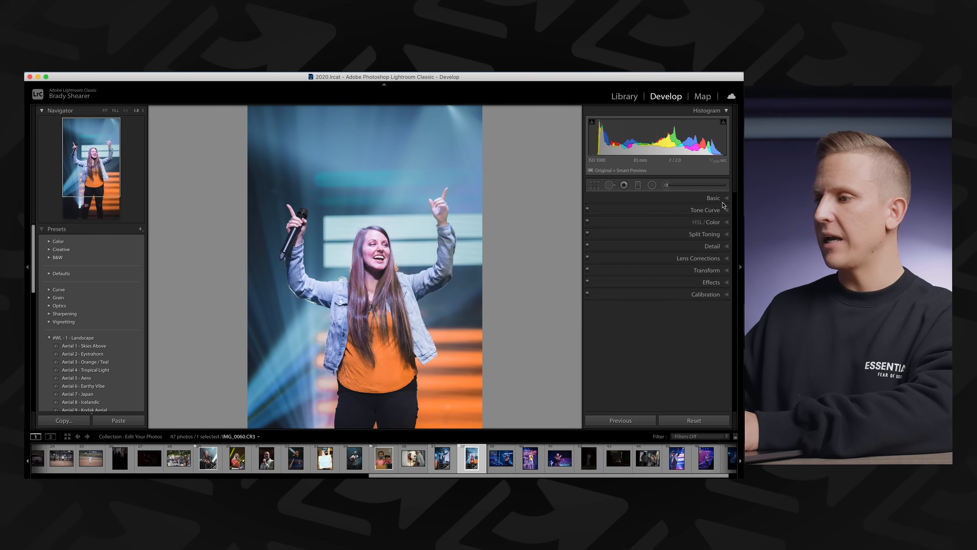
click(713, 198)
click(653, 185)
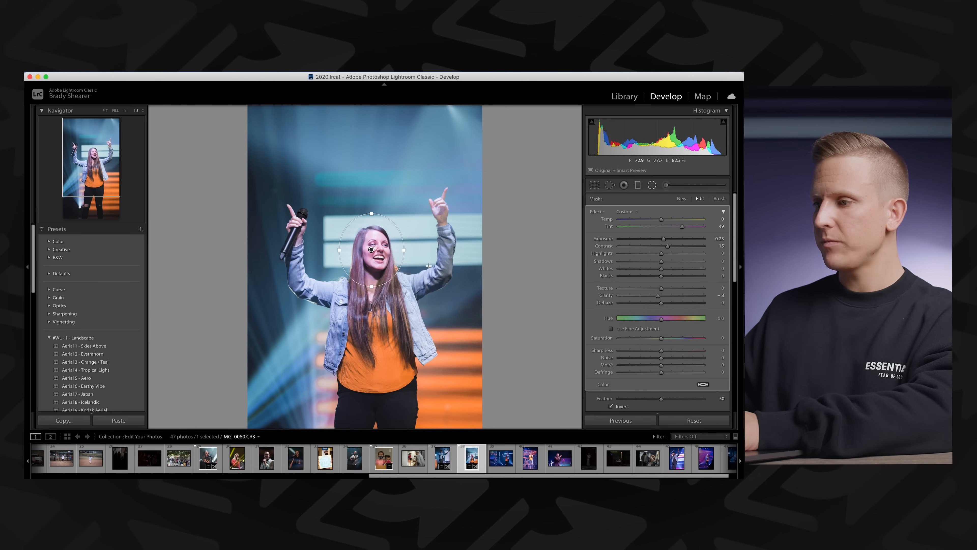
key(super+equal)
key(super+equal)
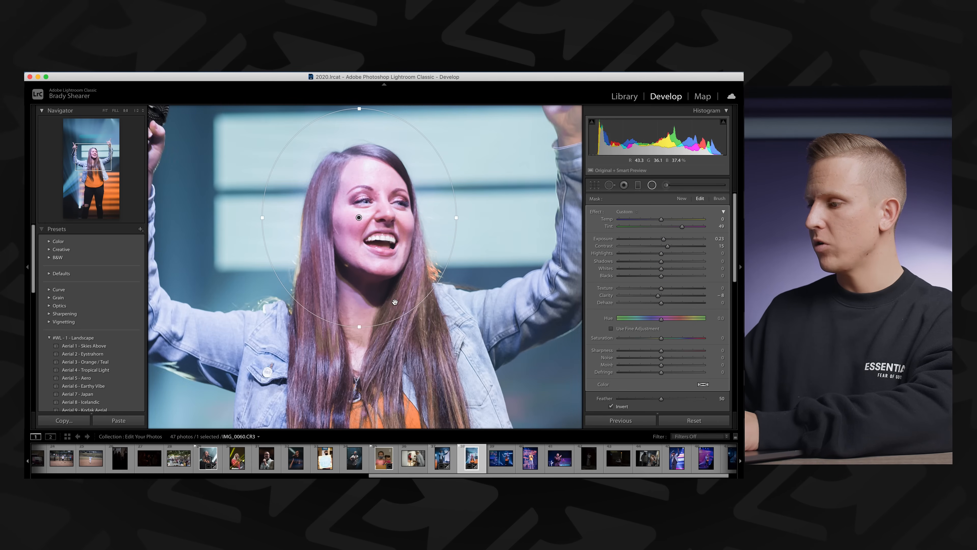
key(super+minus)
key(super+minus)
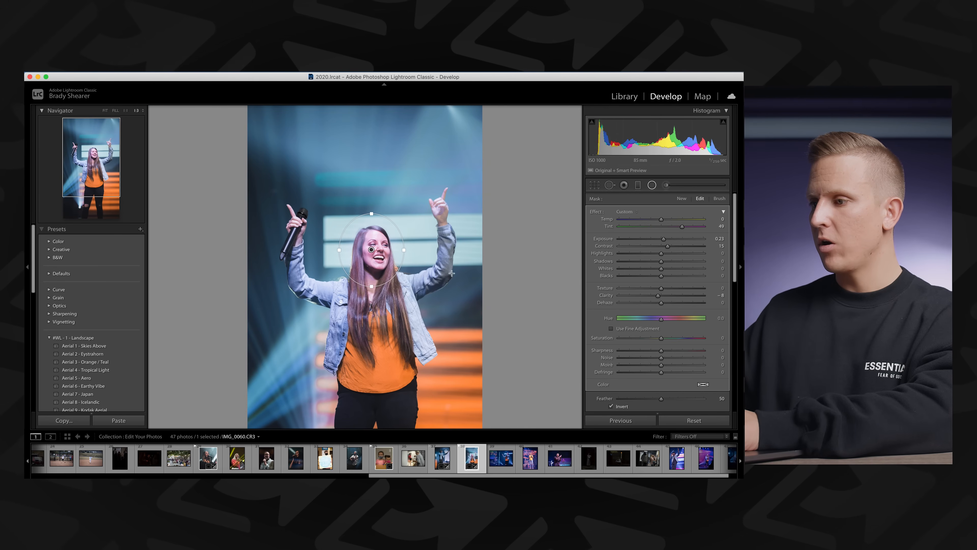
Try deleting the radial filter on the singer's face to compare the skin up close, undoing each deletion.
key(Delete)
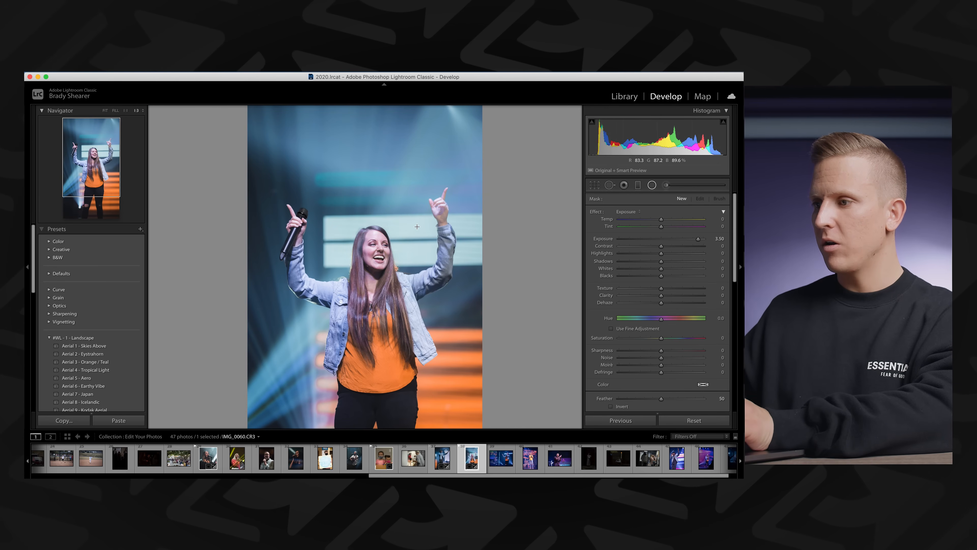
key(super+equal)
key(super+equal)
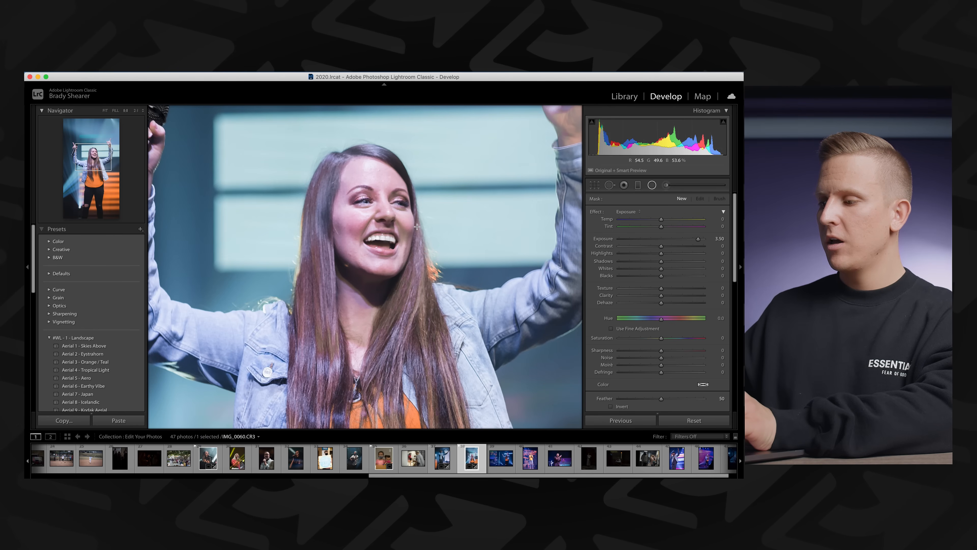
key(super+z)
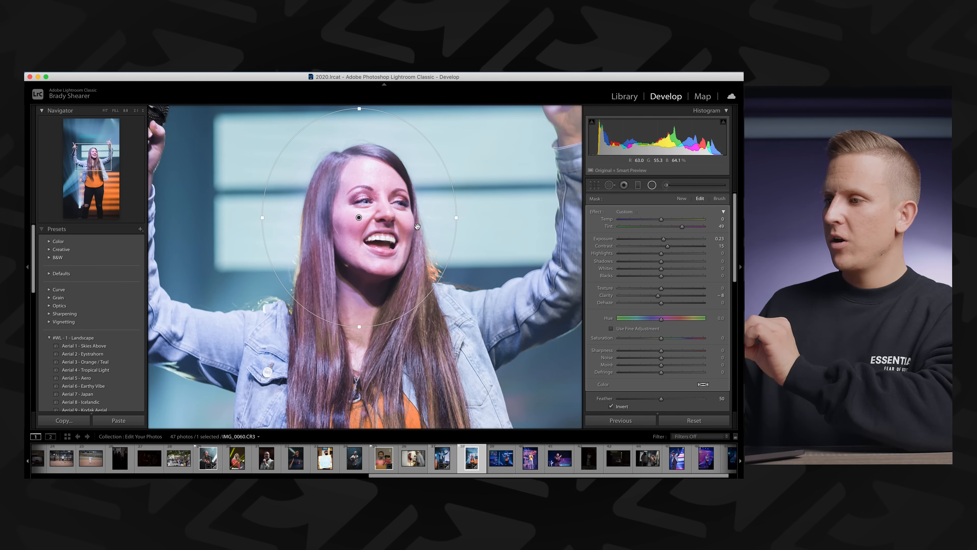
key(Delete)
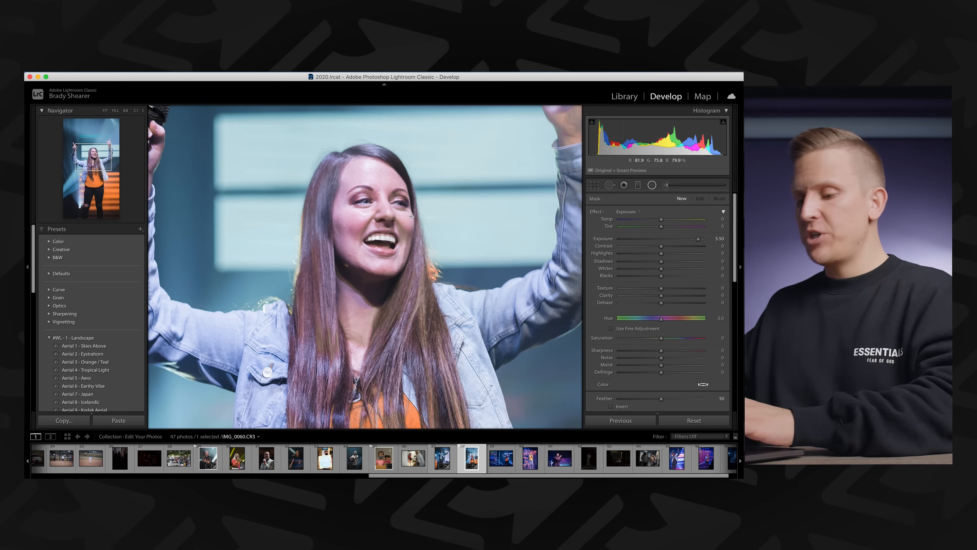
key(super+z)
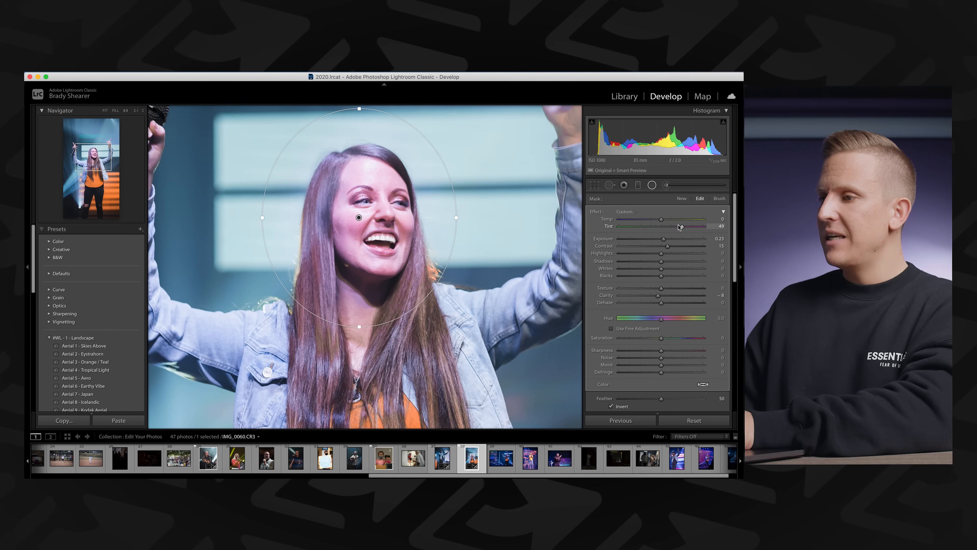
Try resetting the face radial filter's Tint to 0 and inspect the skin tones up close.
double_click(609, 227)
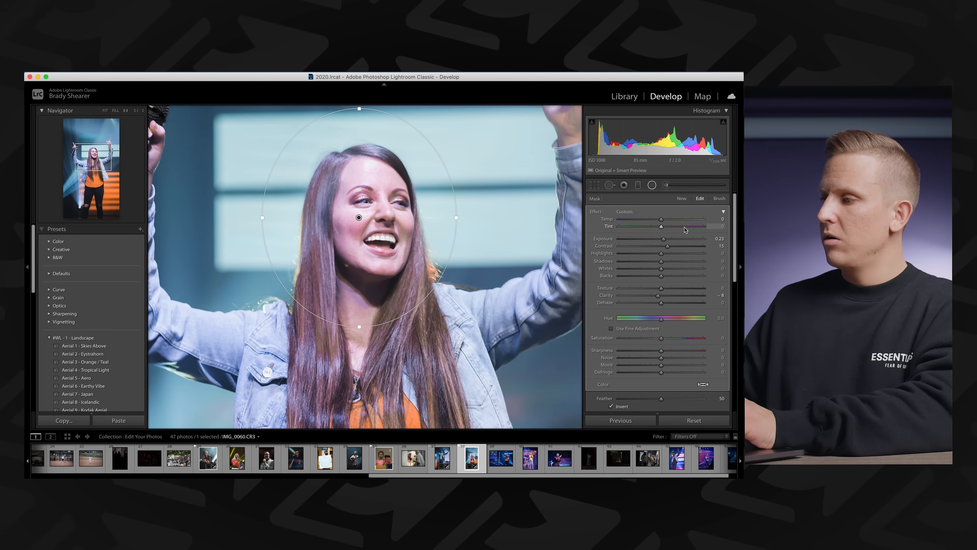
key(super+z)
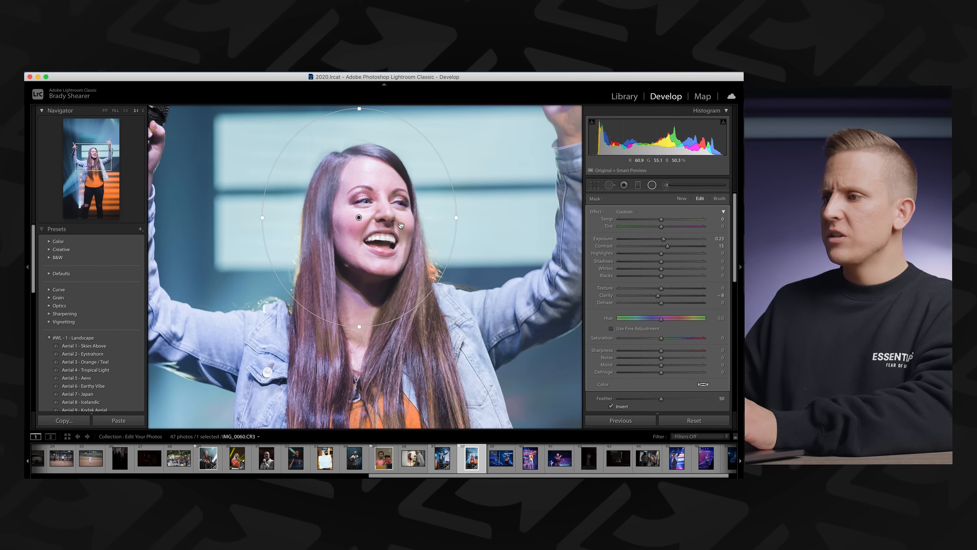
key(super+equal)
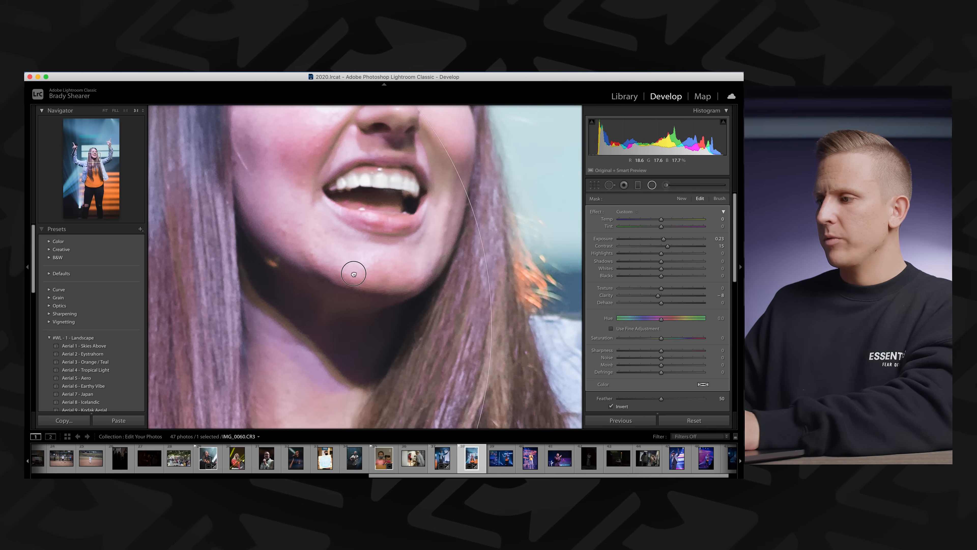
key(super+z)
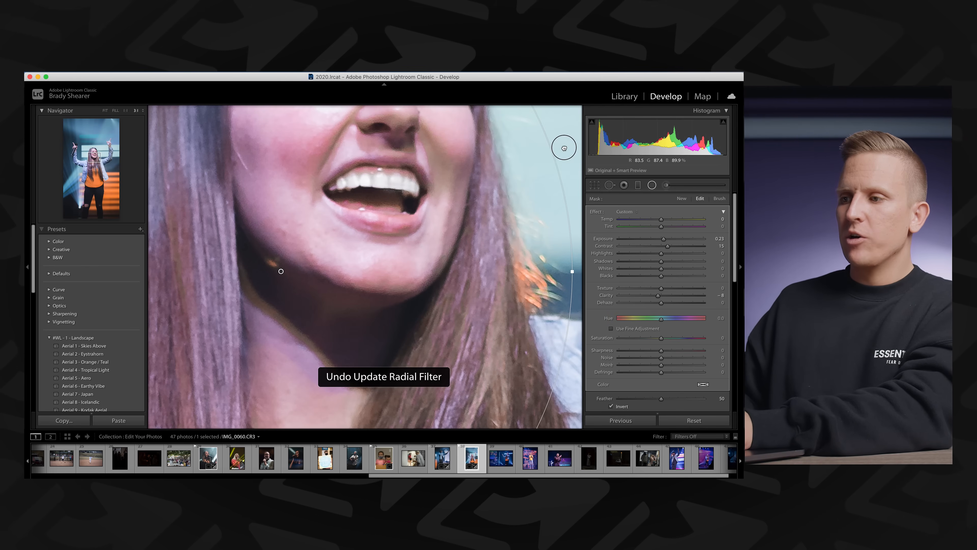
drag(564, 148, 527, 287)
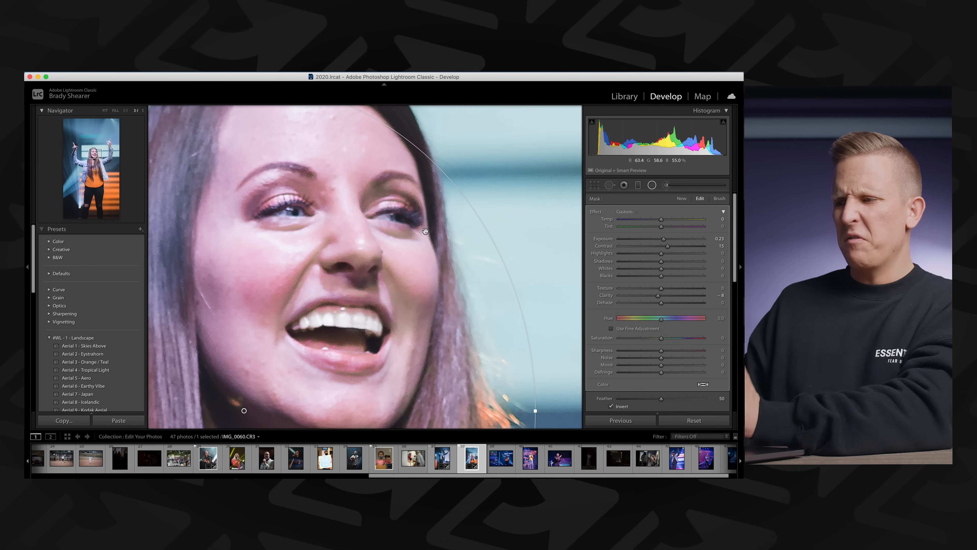
key(super+minus)
key(super+minus)
key(super+minus)
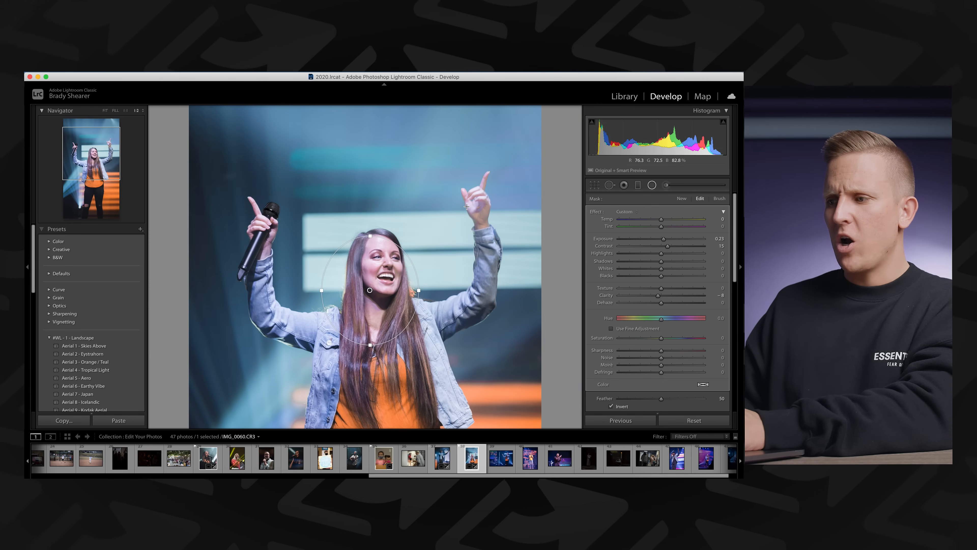
Recenter the radial filter on the singer's face and set its Tint to 50.
drag(370, 290, 378, 270)
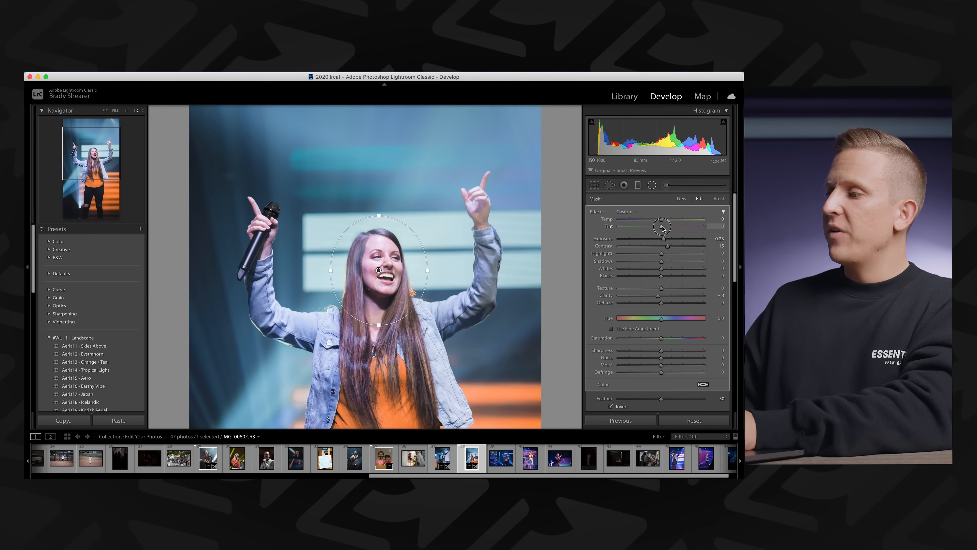
drag(661, 227, 682, 228)
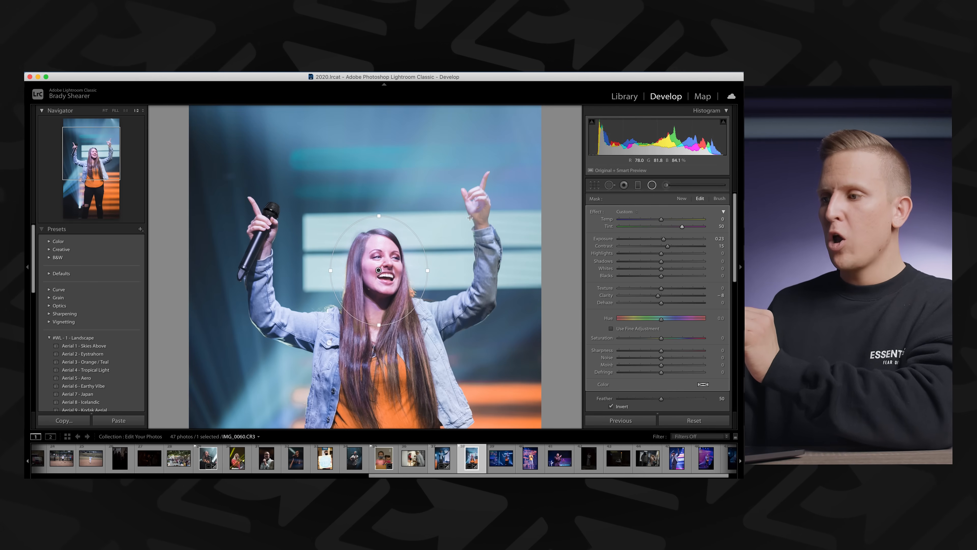
key(super+equal)
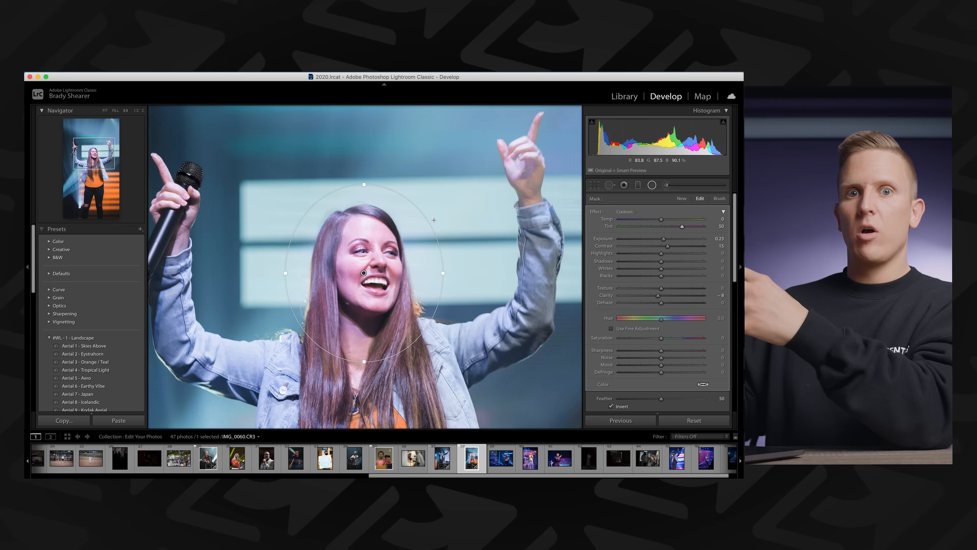
key(super+minus)
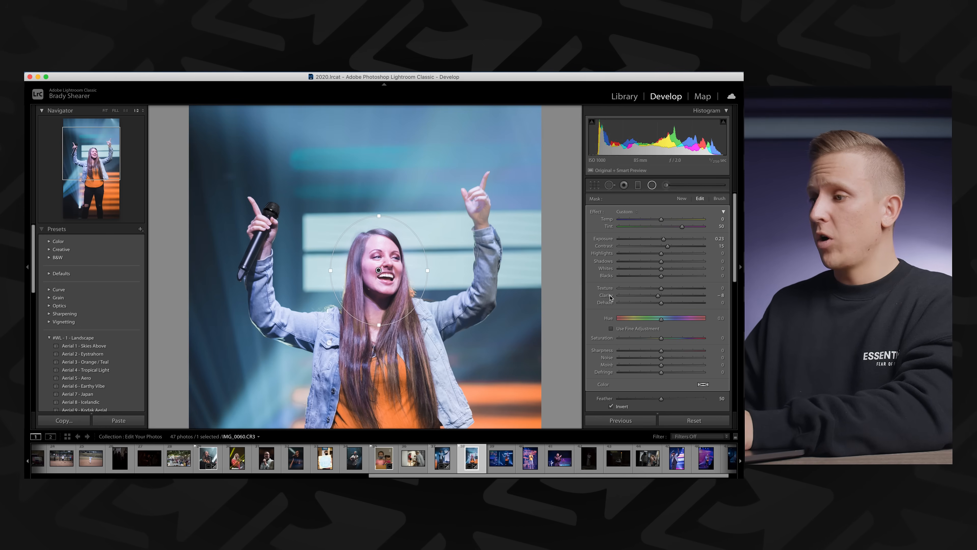
key(super+minus)
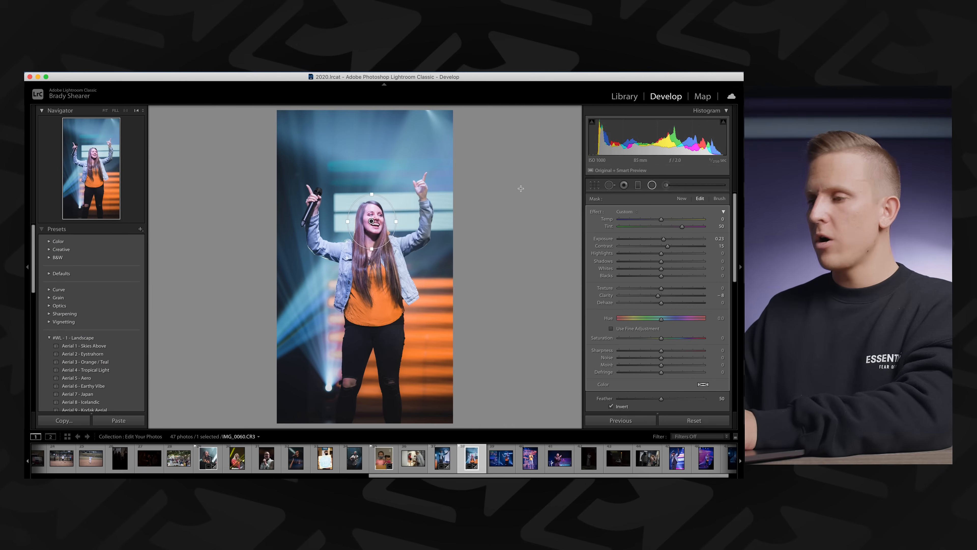
Compare the before and after versions of the photo DSC06849.ARW.
key(backslash)
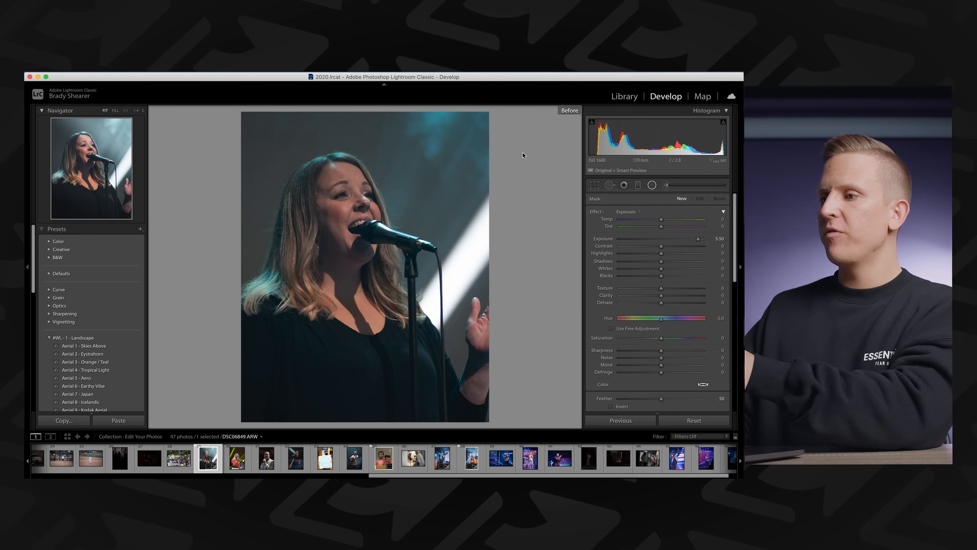
key(backslash)
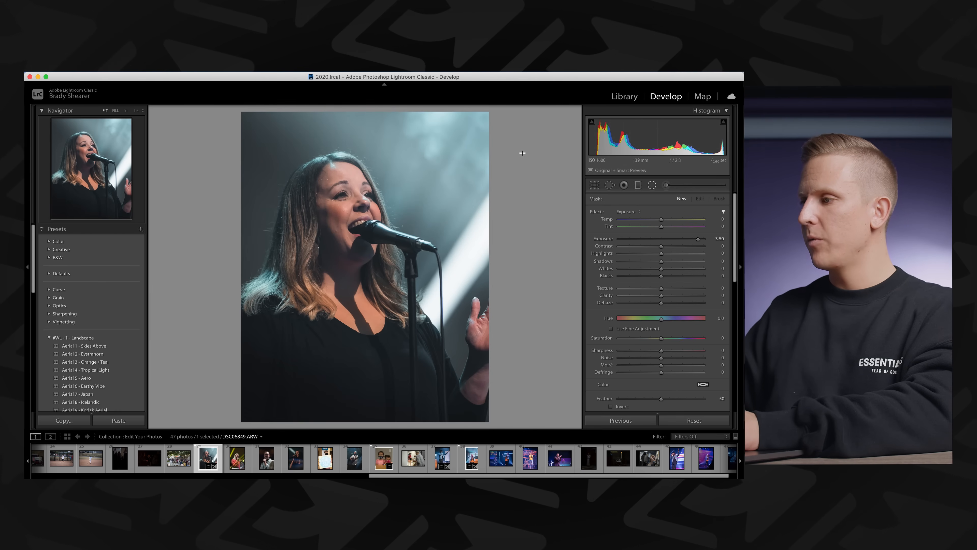
Select the graduated filter beside the singer's face, try deleting it, and undo the deletion.
click(638, 185)
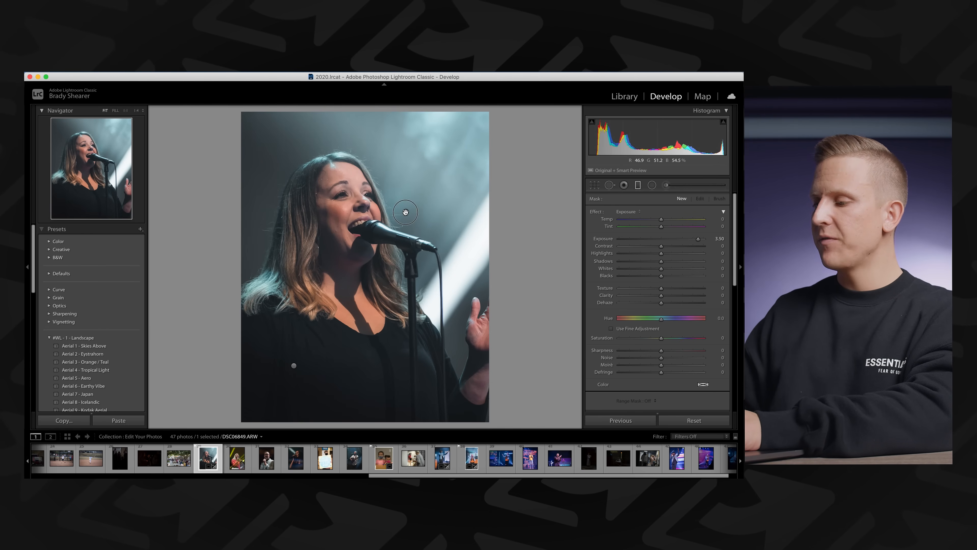
click(405, 212)
key(Delete)
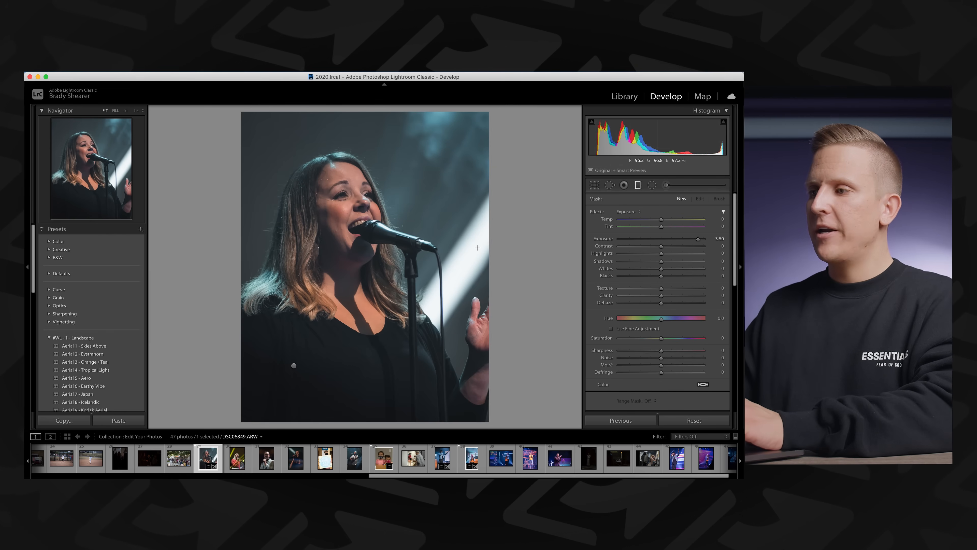
key(super+z)
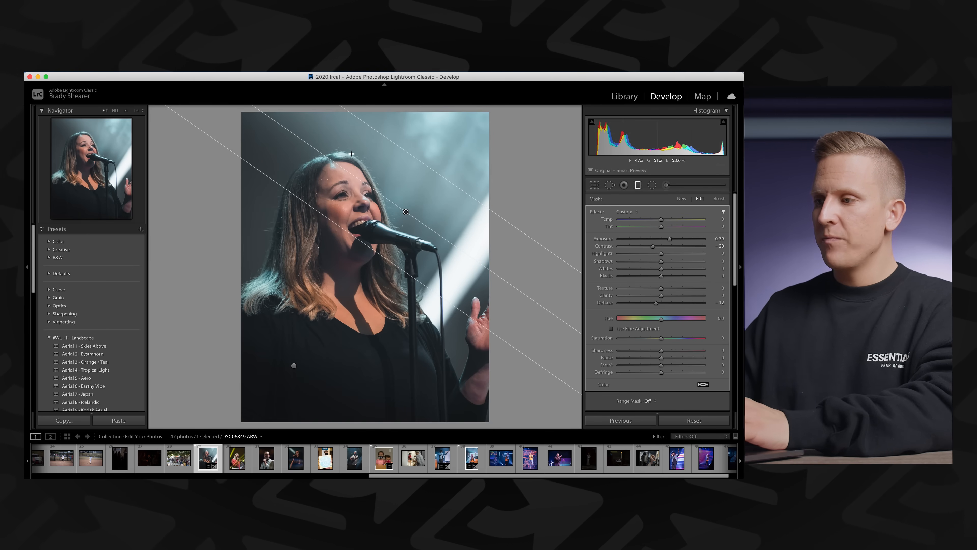
Toggle the graduated filter beside the singer's face off and on by deleting and restoring it, leaving it deleted.
key(Delete)
key(super+z)
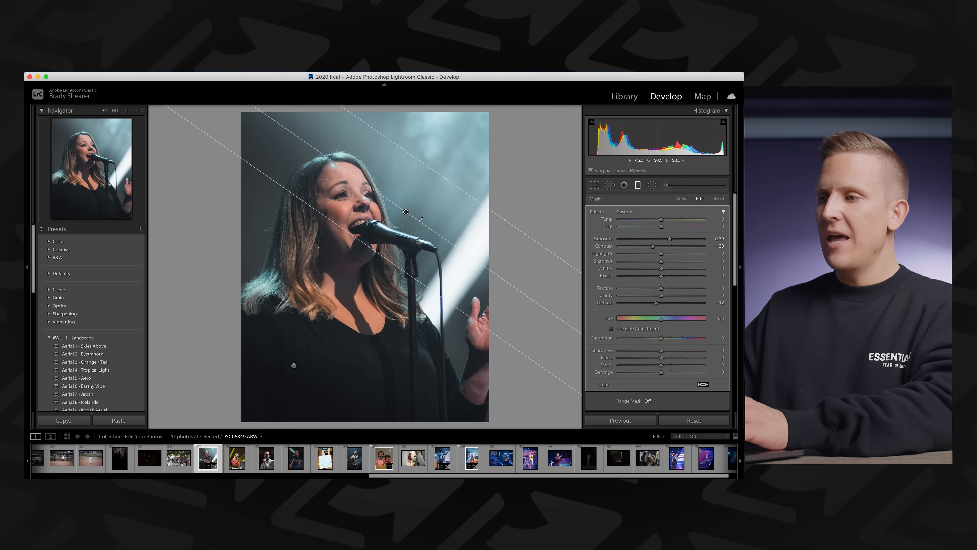
key(Delete)
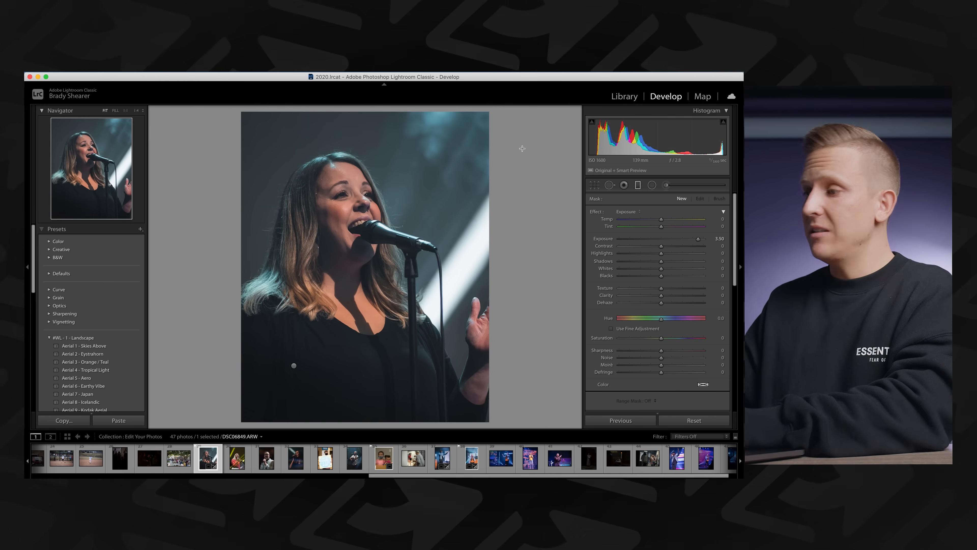
key(super+z)
key(Delete)
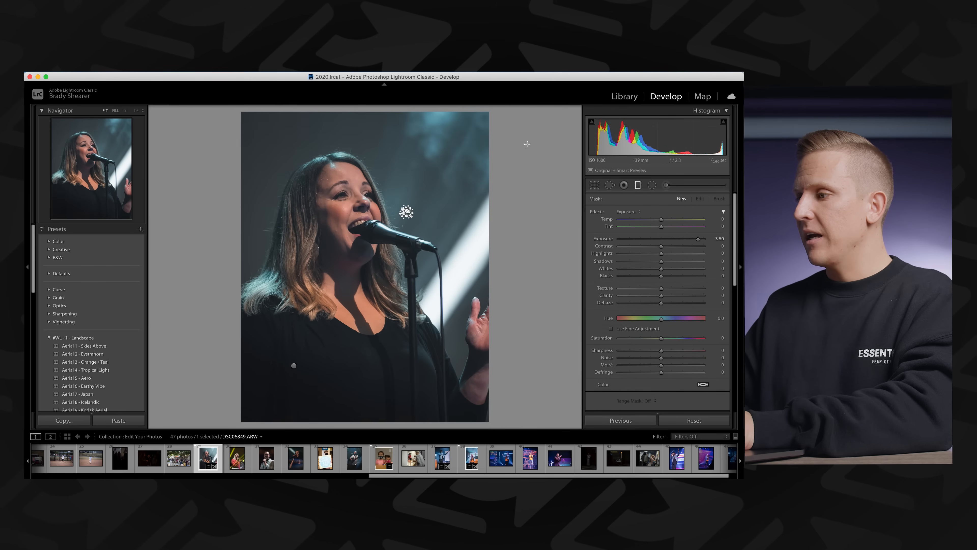
Draw a new diagonal graduated filter from the upper-right background of the photo down toward the singer's face and adjust its placement.
click(636, 187)
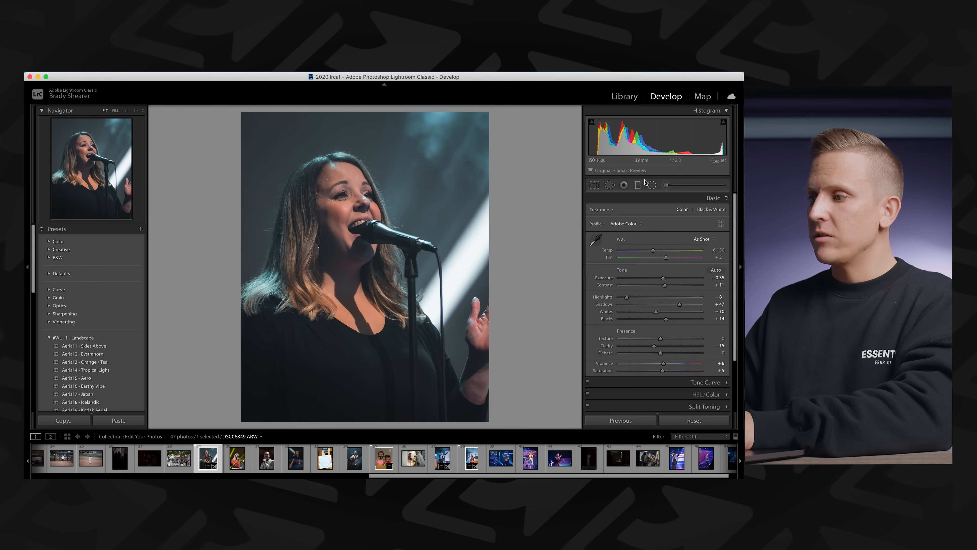
click(638, 186)
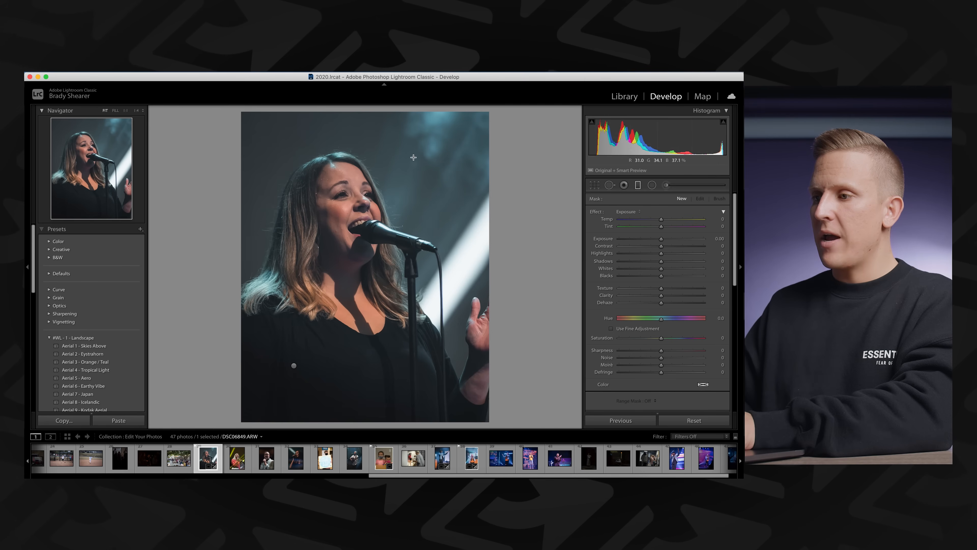
drag(418, 152, 375, 208)
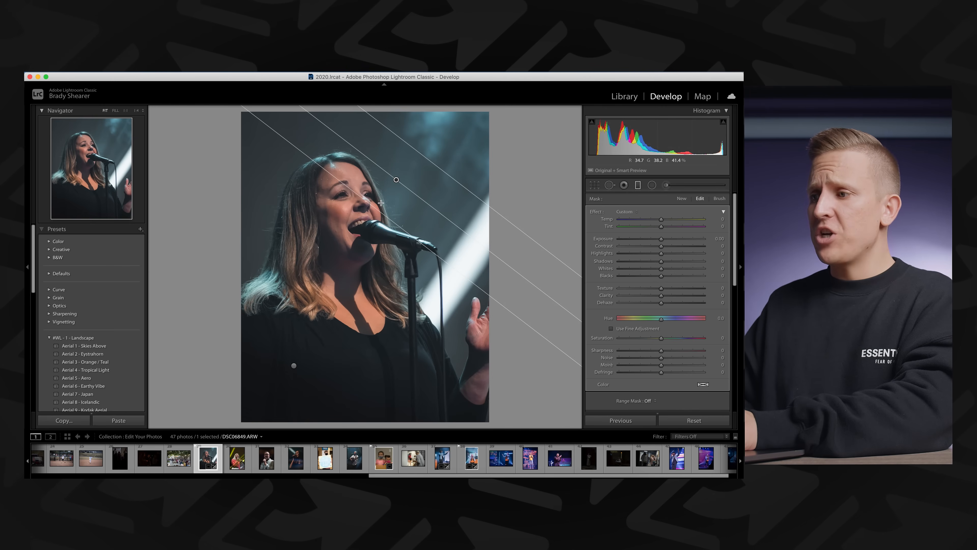
mouse_move(383, 214)
mouse_down()
mouse_move(331, 299)
mouse_move(410, 169)
mouse_move(378, 210)
mouse_up()
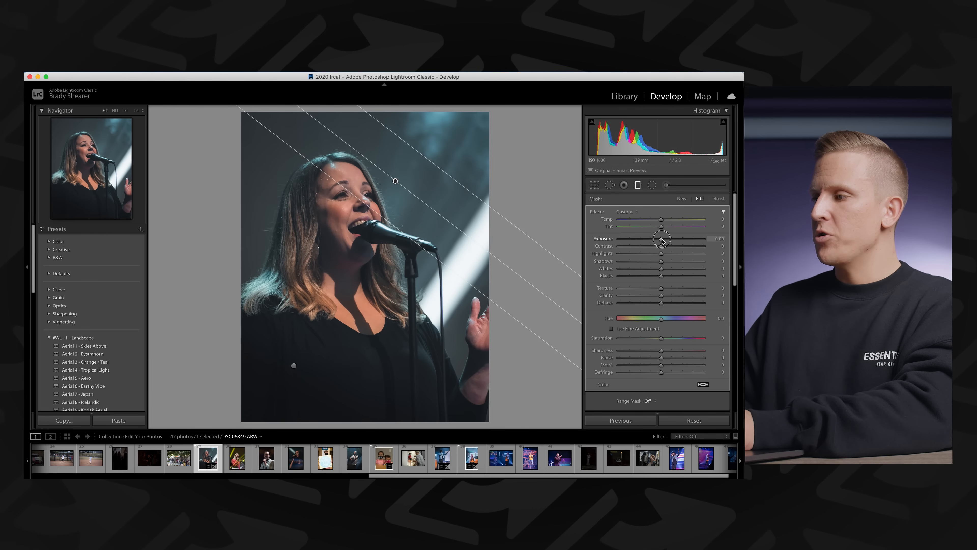
Set the new graduated filter's Exposure to 0.77 and its Temp to −20.
drag(663, 240, 667, 240)
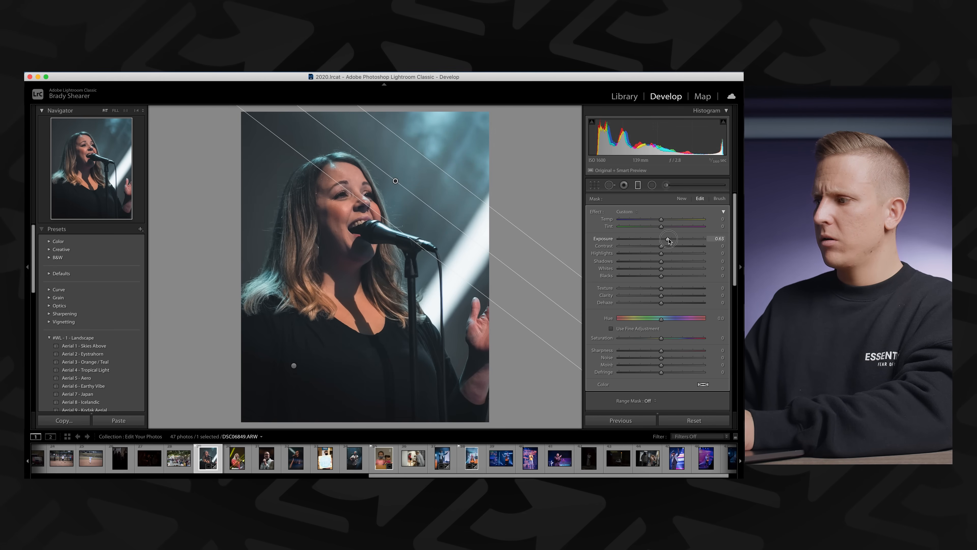
drag(668, 239, 670, 239)
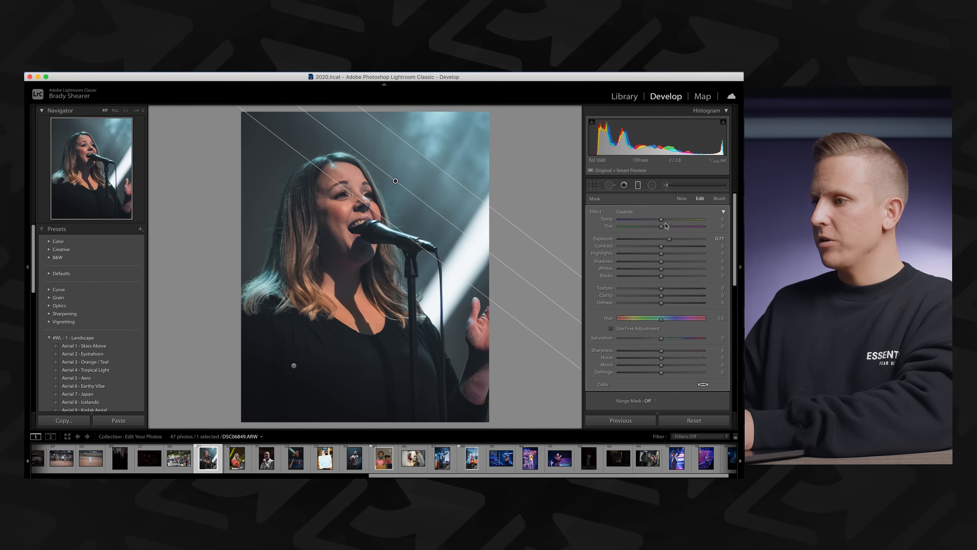
drag(663, 222, 667, 222)
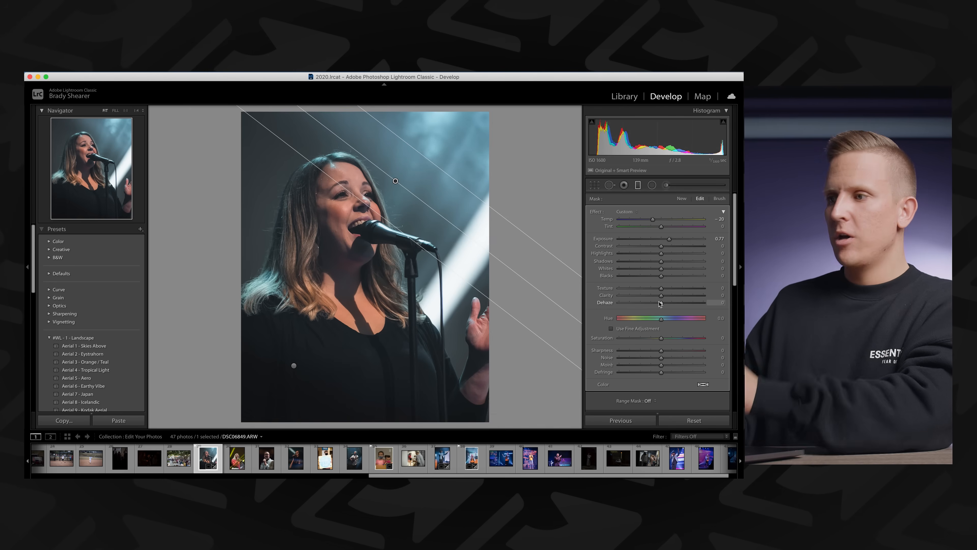
Try the graduated filter's Dehaze at 52, undo it, and set Dehaze to −17.
drag(661, 303, 682, 303)
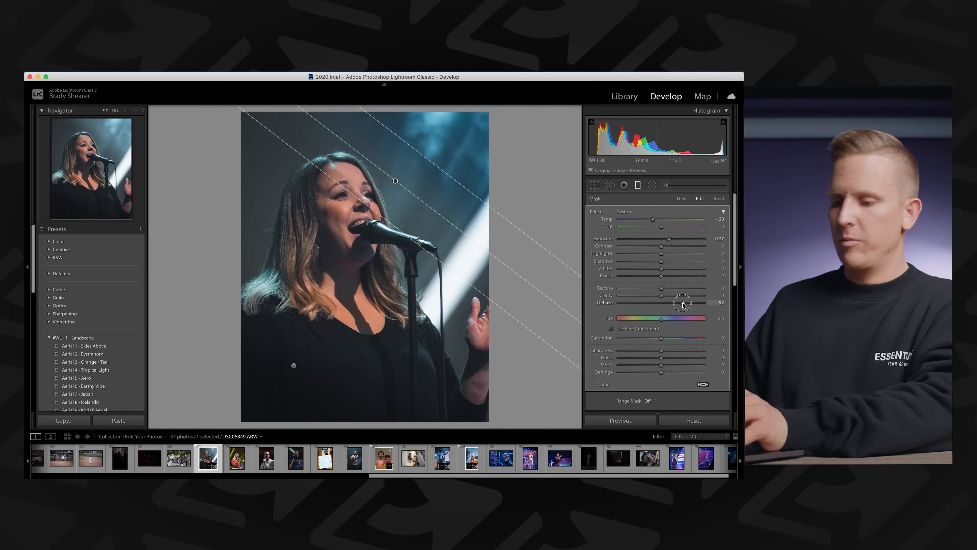
key(super+z)
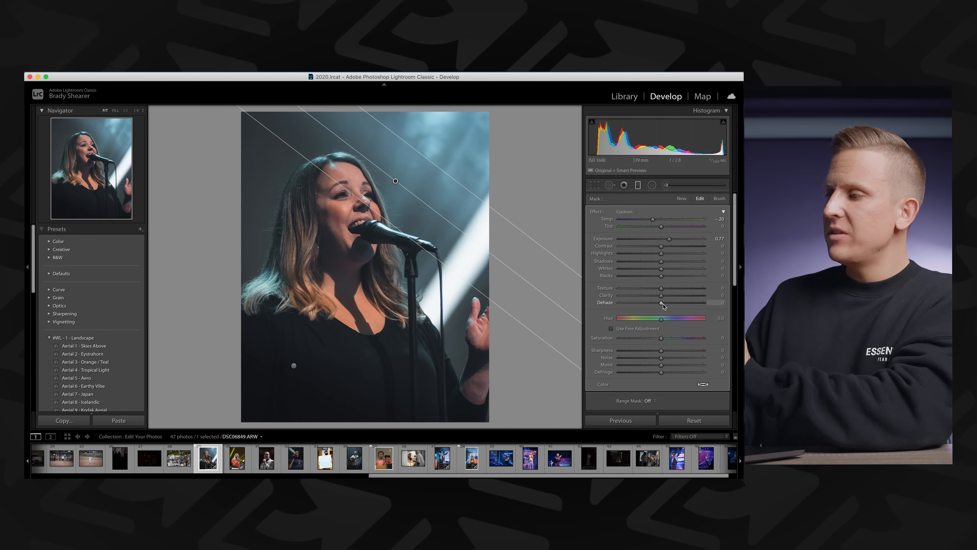
mouse_move(662, 305)
mouse_down()
mouse_move(588, 305)
mouse_move(664, 304)
mouse_move(656, 305)
mouse_up()
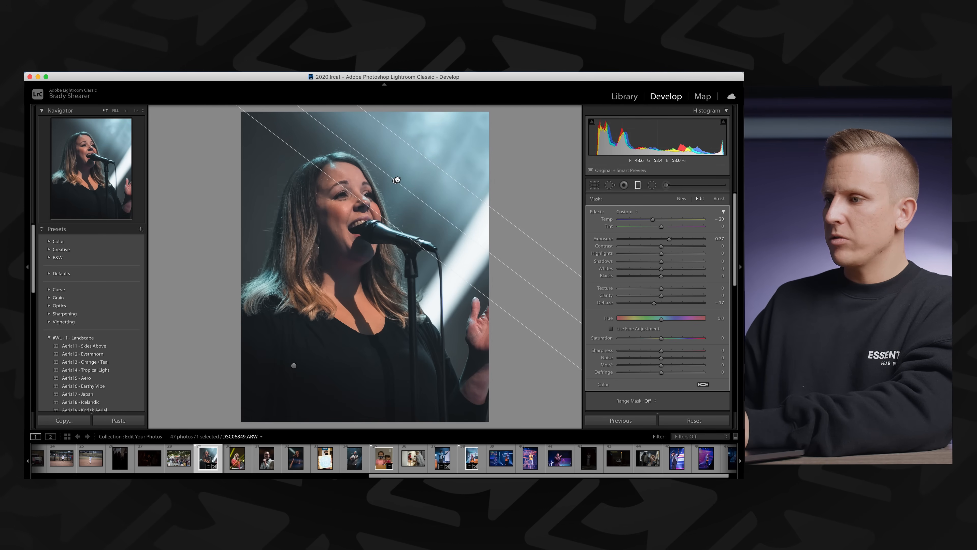
Reposition the graduated filter slightly beside the singer's forehead and set its Exposure to 0.33.
drag(395, 180, 389, 185)
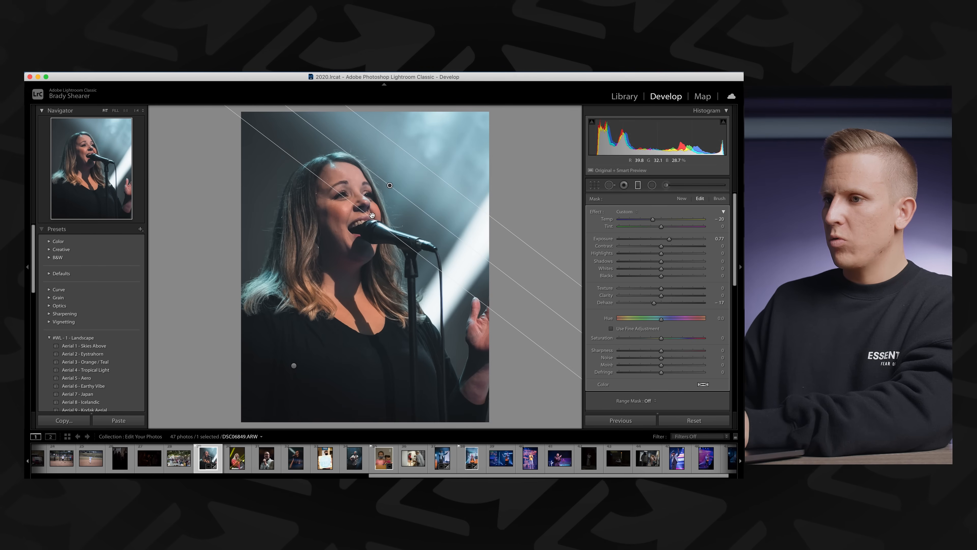
drag(371, 217, 370, 220)
drag(388, 186, 391, 182)
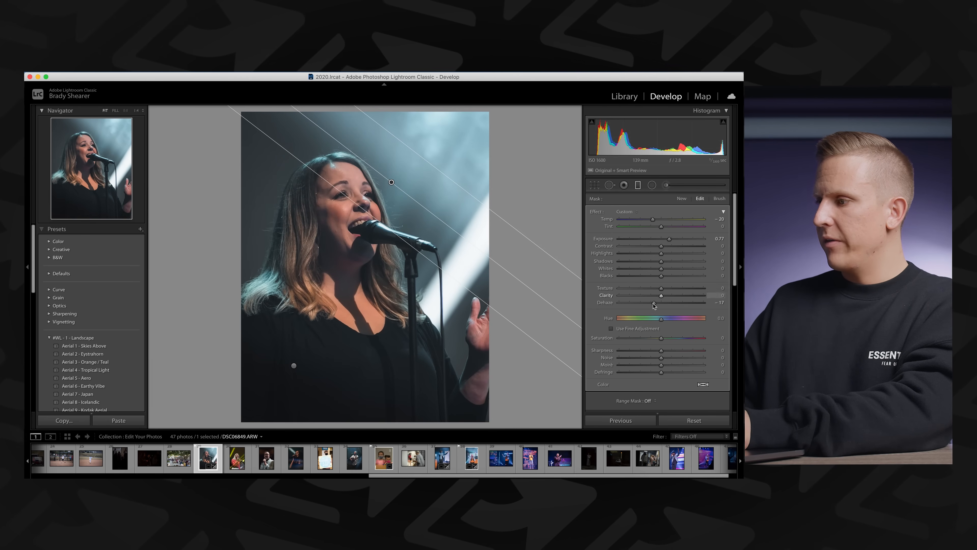
drag(670, 239, 667, 242)
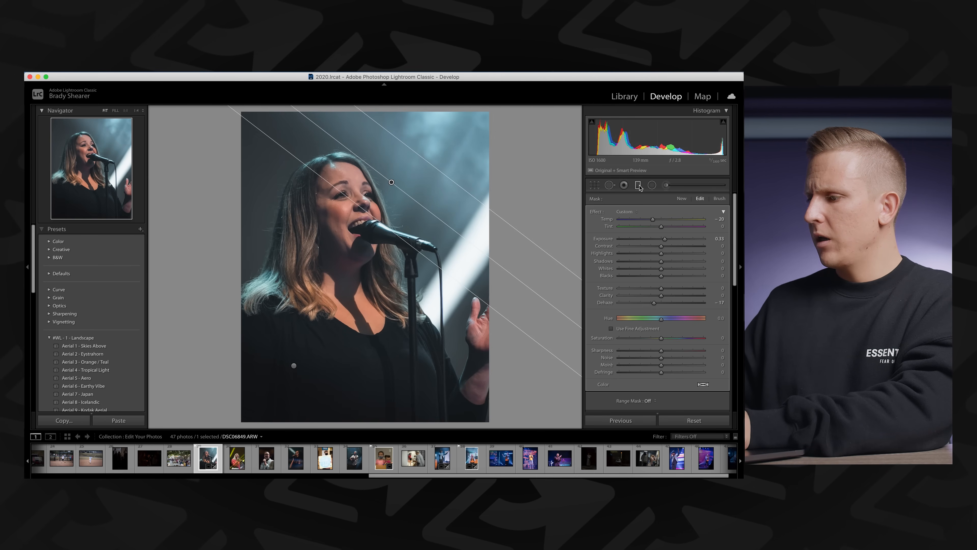
Switch the graduated filter adjustments off and on to compare their effect on the background light.
scroll(610, 373, down, 4)
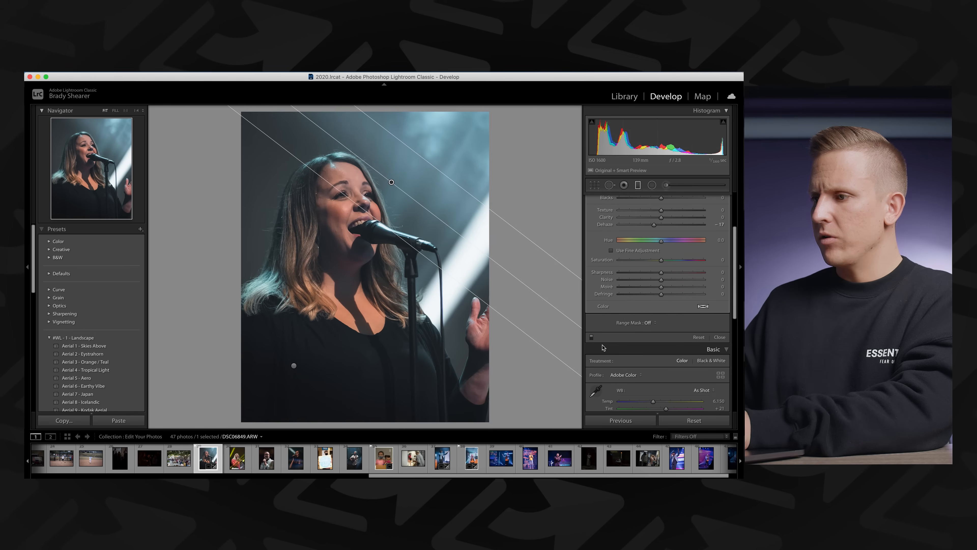
click(591, 338)
click(592, 337)
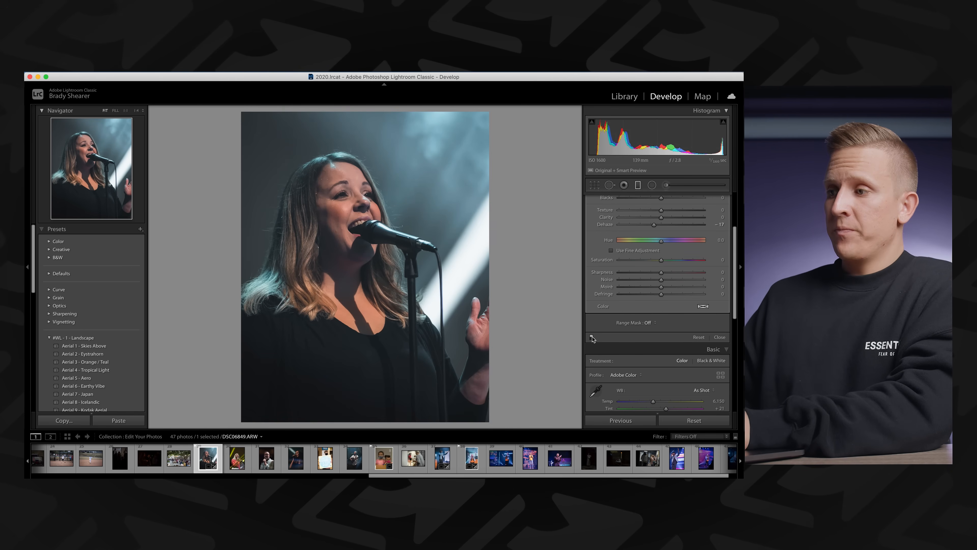
click(592, 337)
click(592, 338)
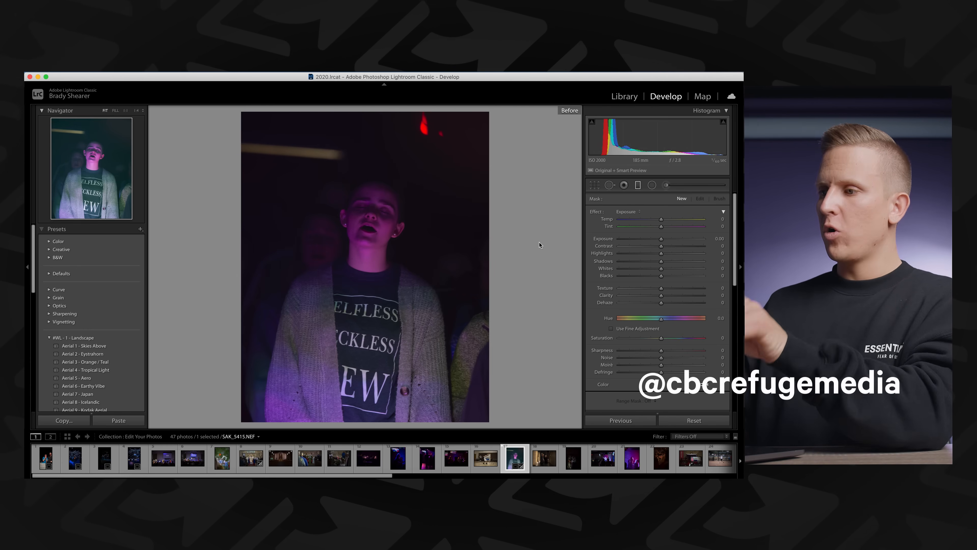
Compare the before and after versions of the photo SAK_5415.NEF.
key(backslash)
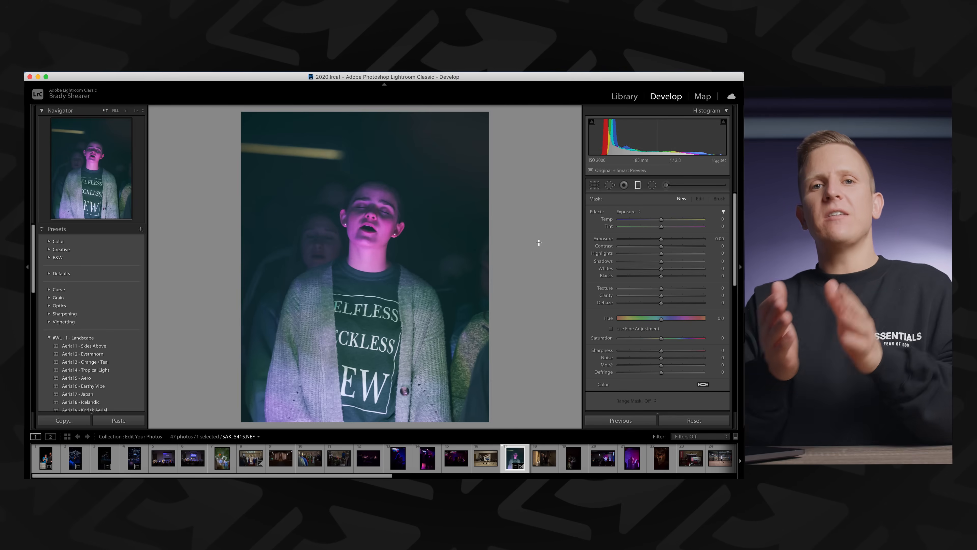
key(backslash)
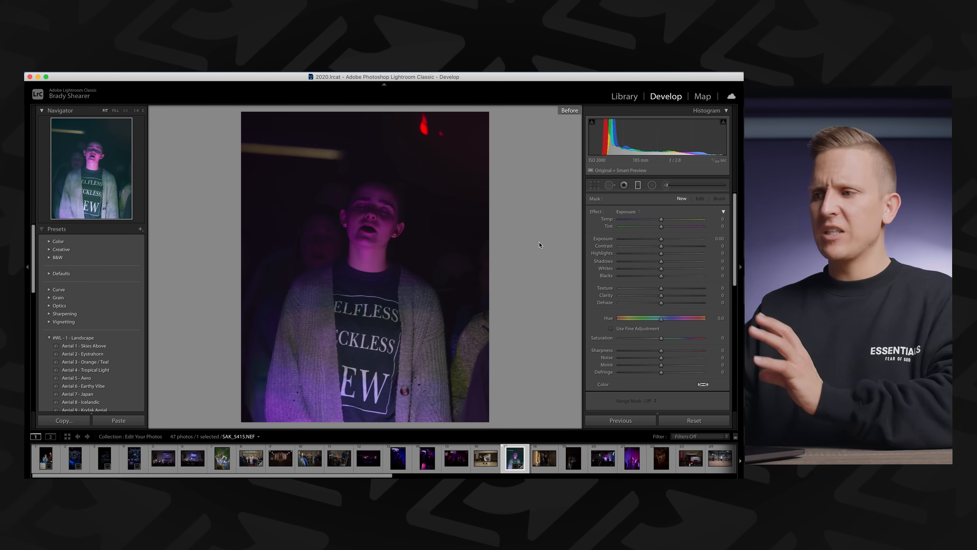
key(backslash)
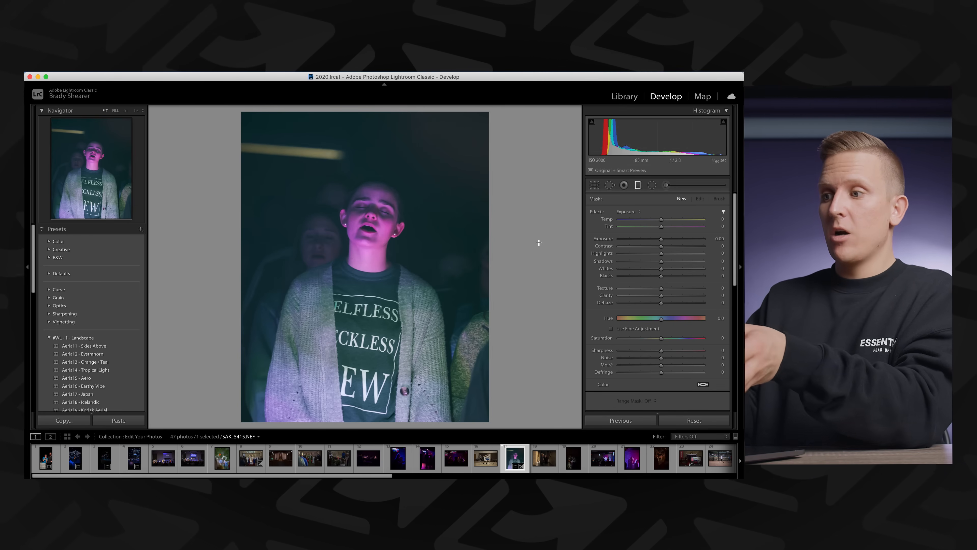
key(backslash)
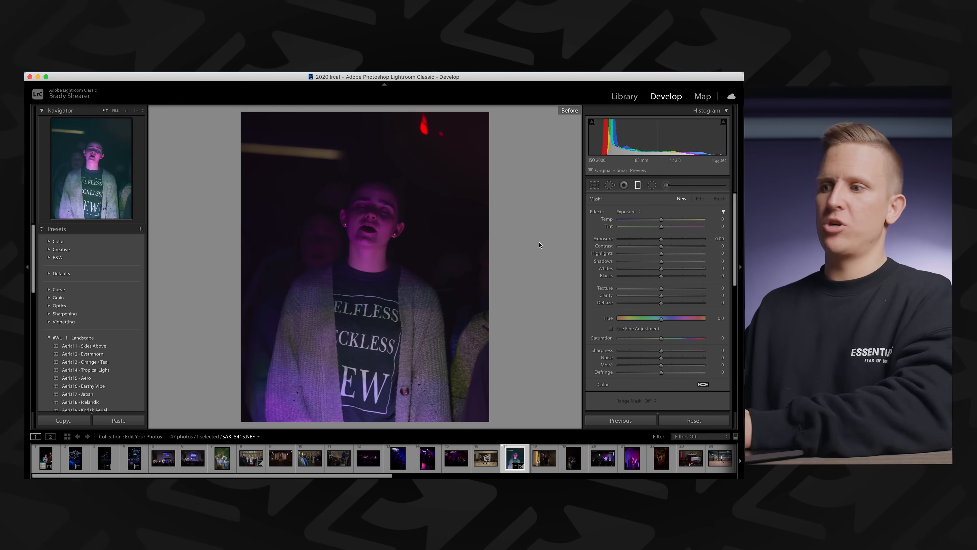
key(backslash)
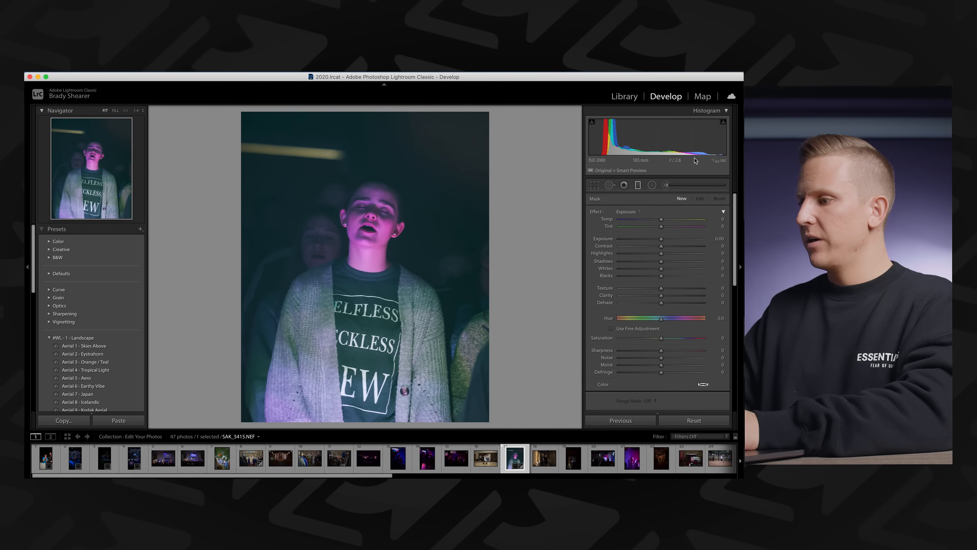
Open the photo's Detail settings and temporarily disable its sharpening and noise reduction.
scroll(639, 235, down, 5)
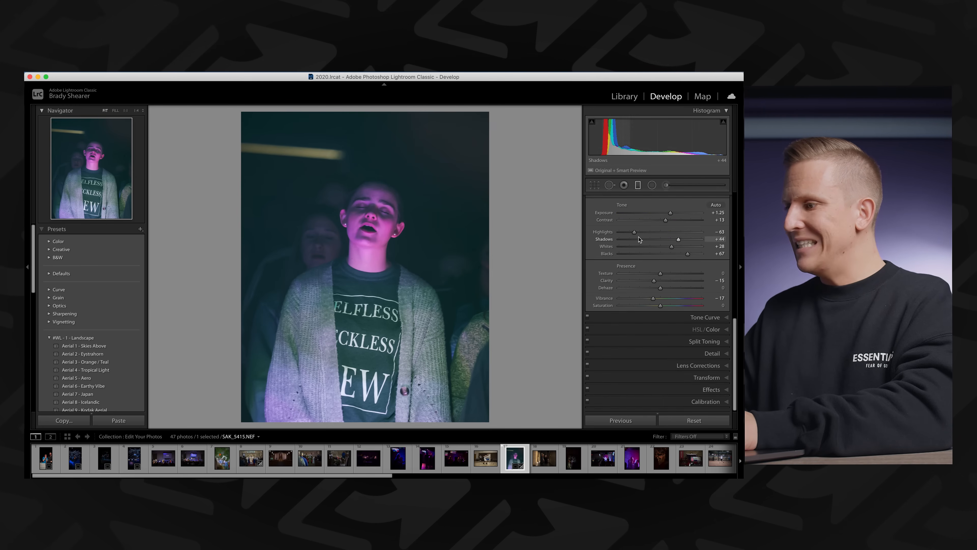
click(715, 355)
scroll(605, 229, down, 6)
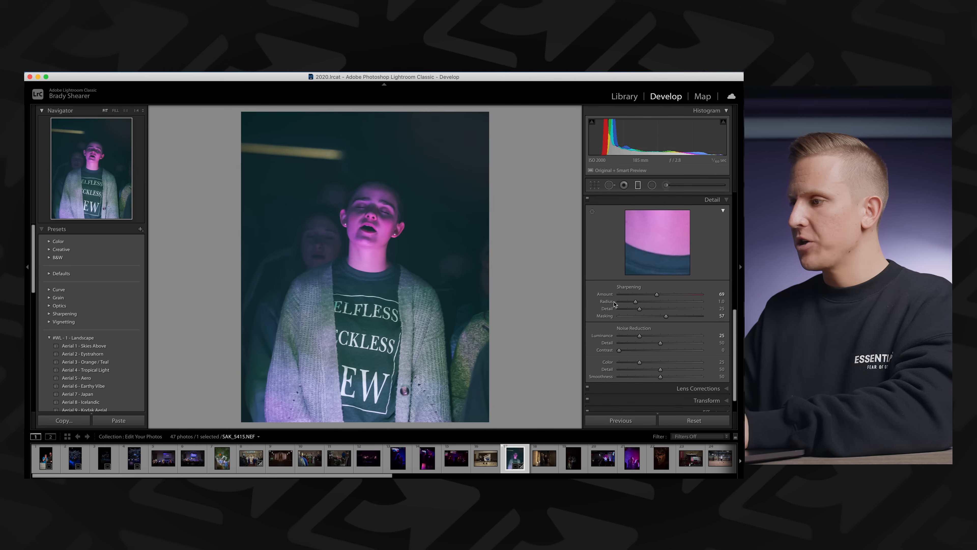
click(588, 199)
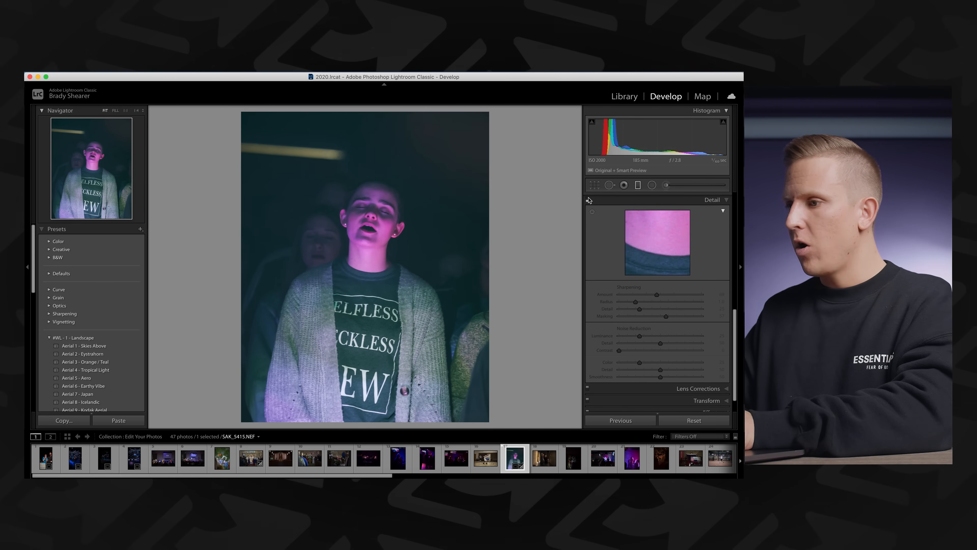
Inspect the noise on the face and ear up close, and re-enable the Detail adjustments for comparison.
key(z)
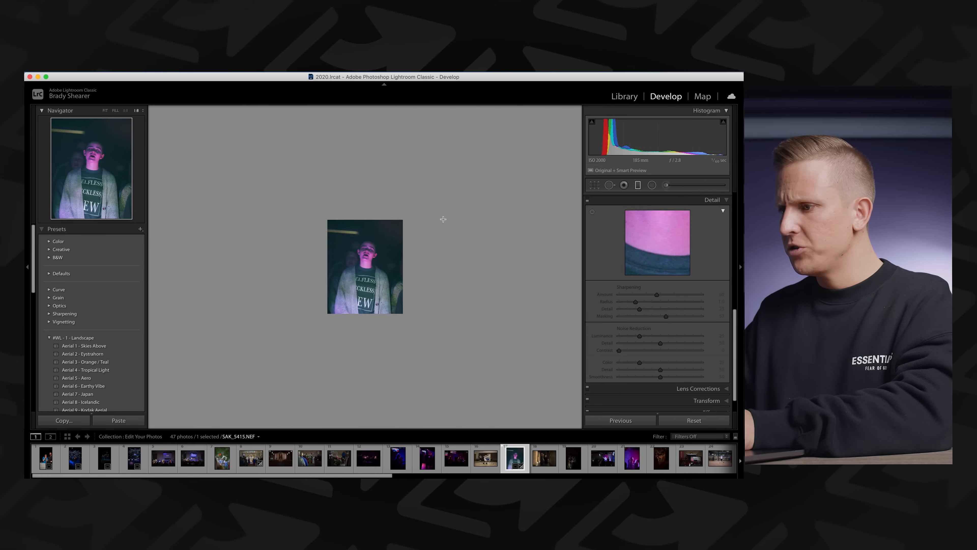
drag(491, 229, 346, 216)
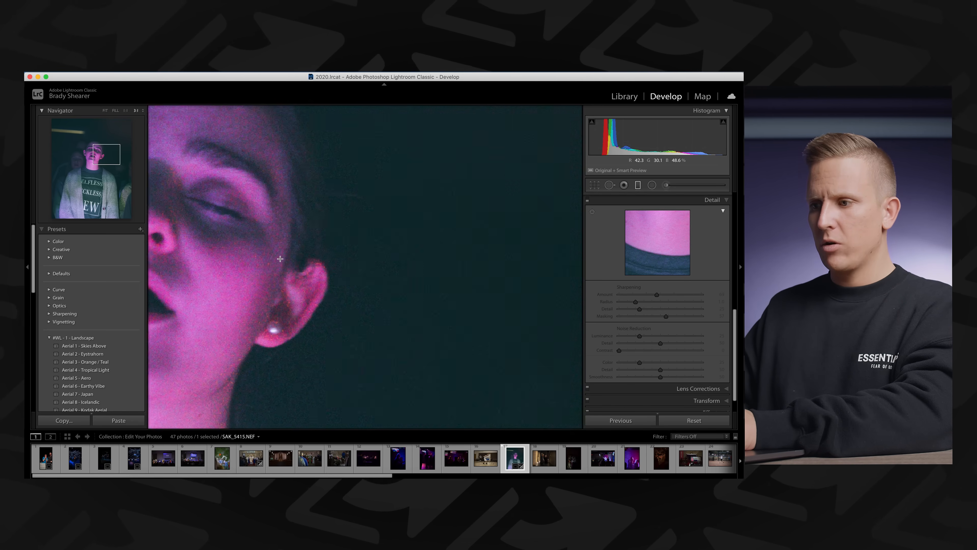
key(super+equal)
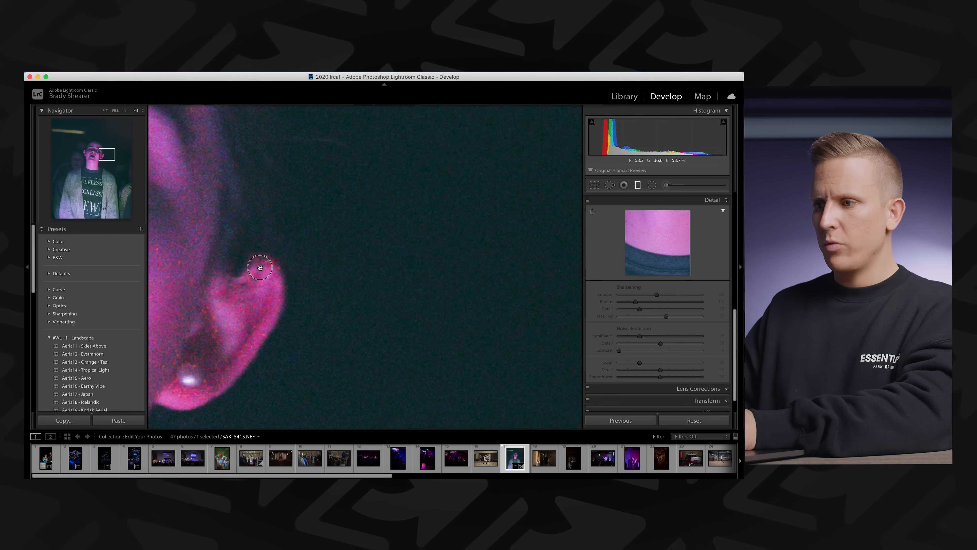
scroll(285, 250, left, 5)
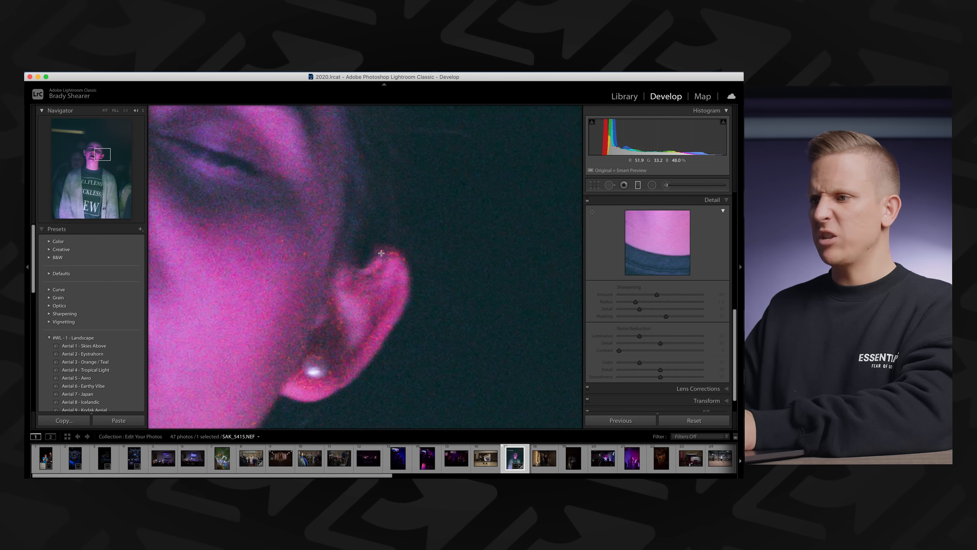
key(super+minus)
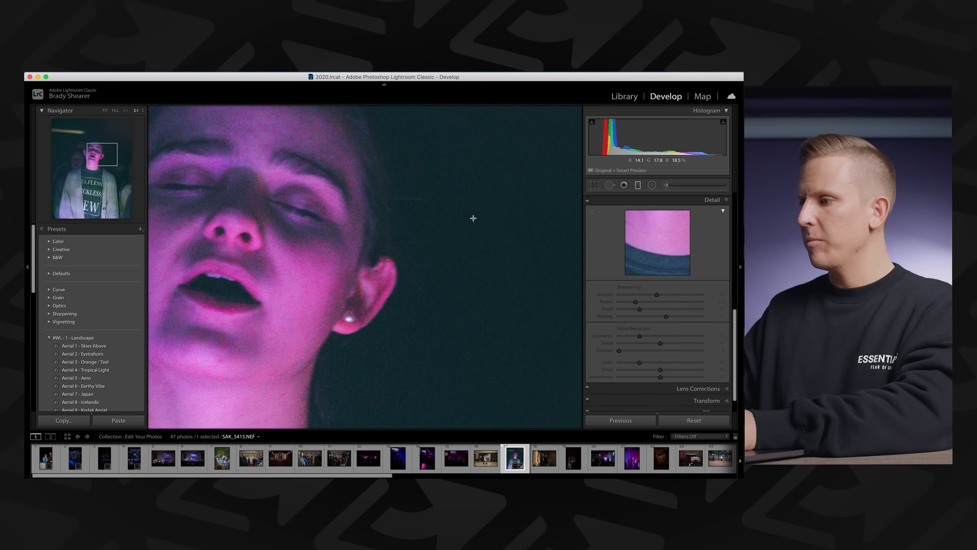
click(587, 199)
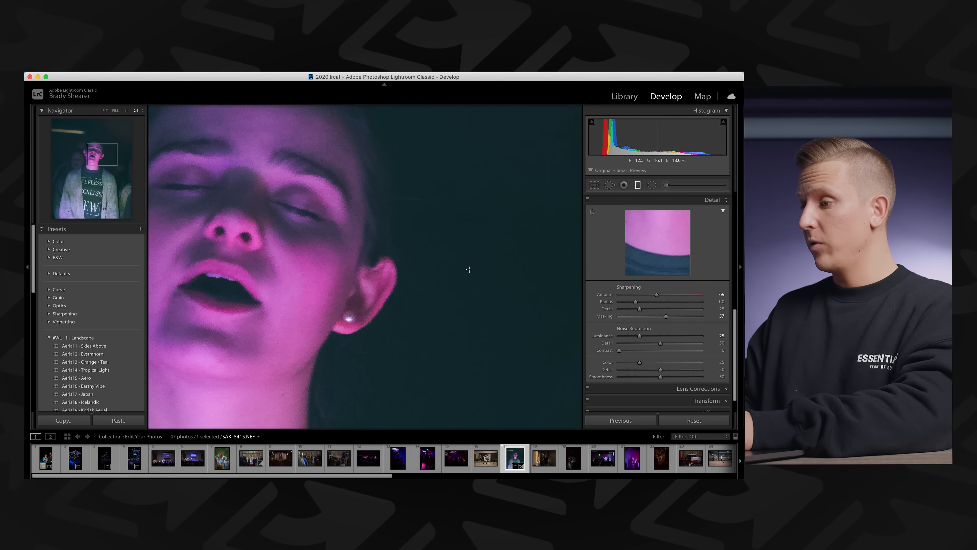
Reset the Sharpening Amount to 40, try resetting the noise reduction Luminance to 0, and undo the Luminance reset.
double_click(606, 295)
double_click(603, 335)
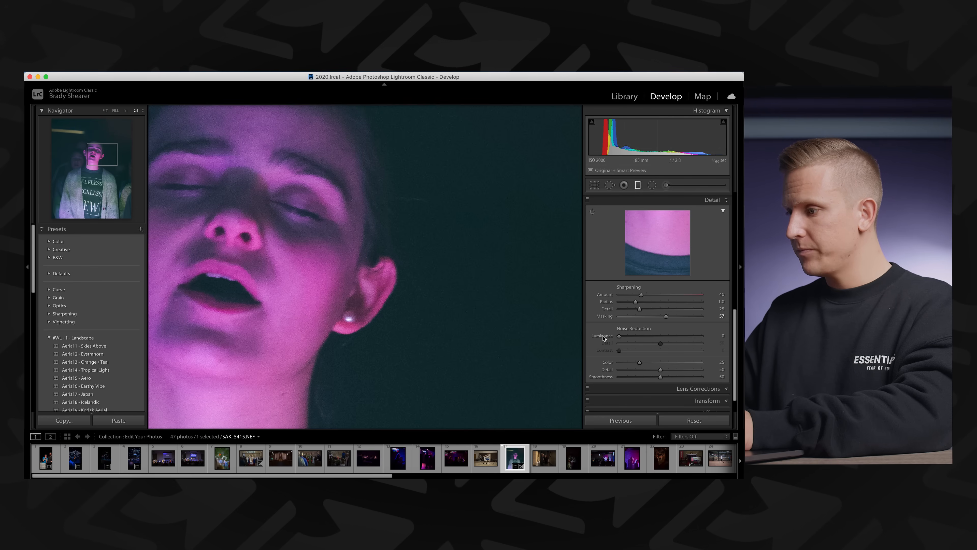
key(super+z)
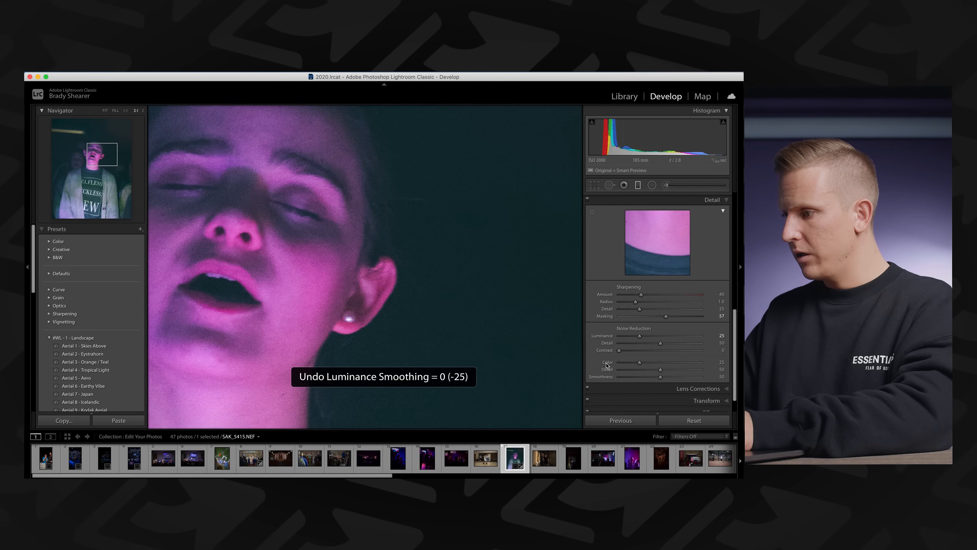
Reapply the noise reduction Luminance reset, and bring the Sharpening Masking and Amount down to 0.
key(super+shift+z)
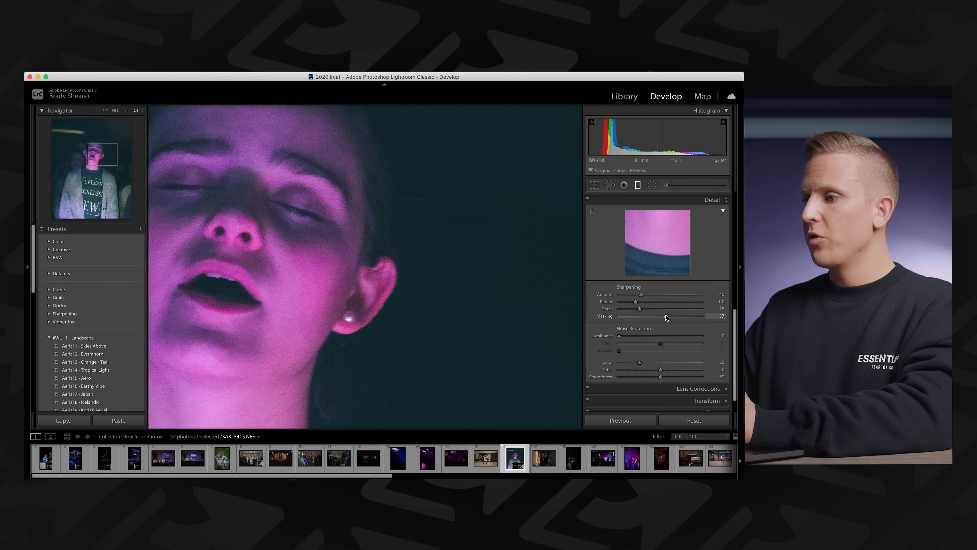
double_click(604, 316)
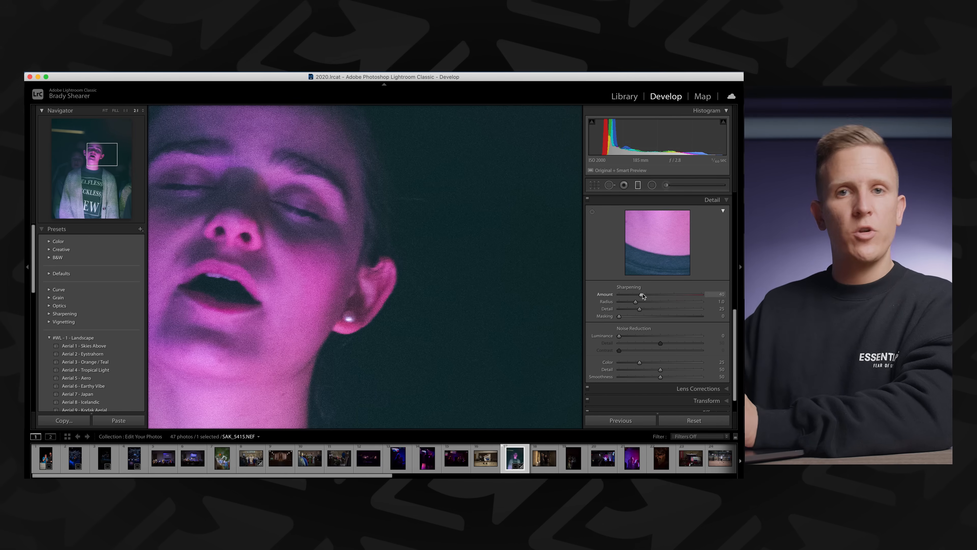
double_click(605, 294)
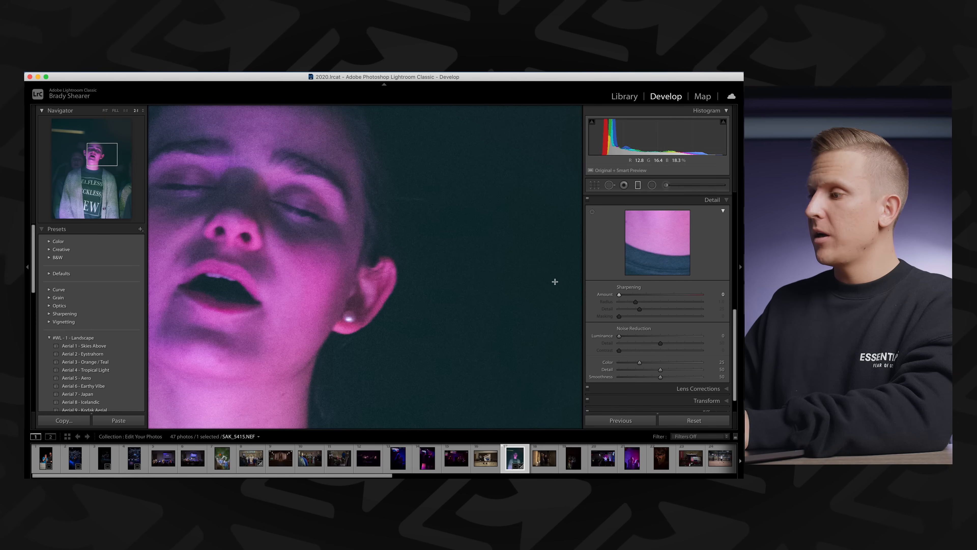
Set the Sharpening Amount to 65 and its Masking to 69, previewing the mask over the face.
drag(619, 295, 655, 294)
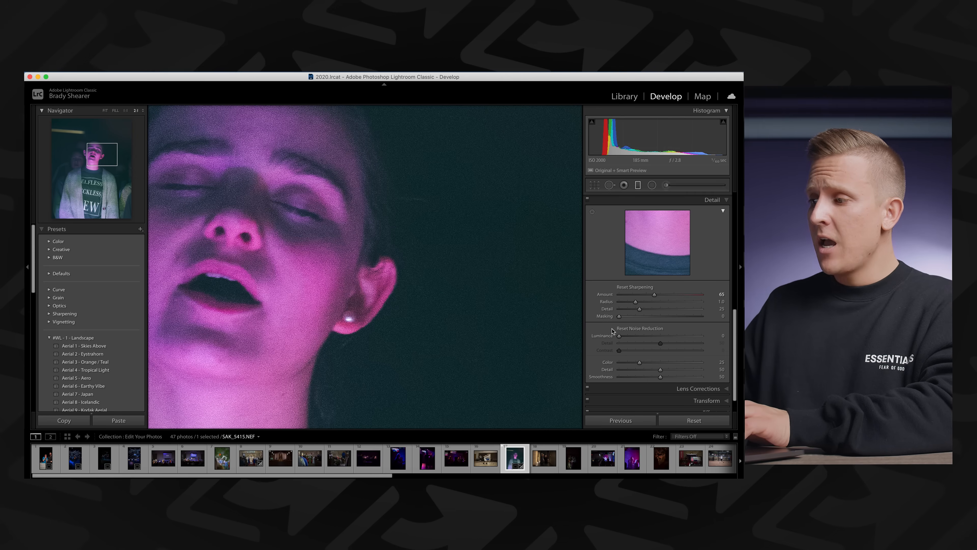
alt+click(619, 316)
drag(619, 316, 646, 317)
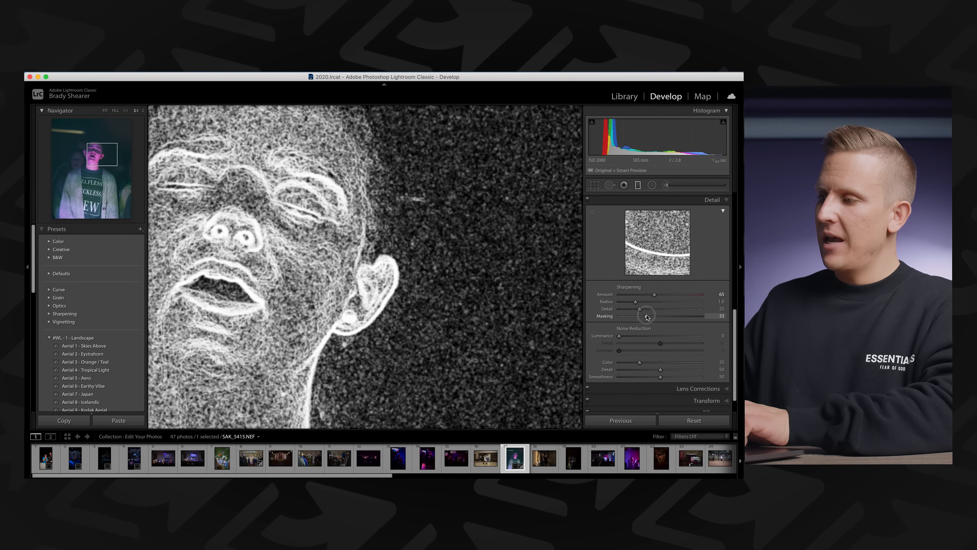
drag(646, 316, 676, 316)
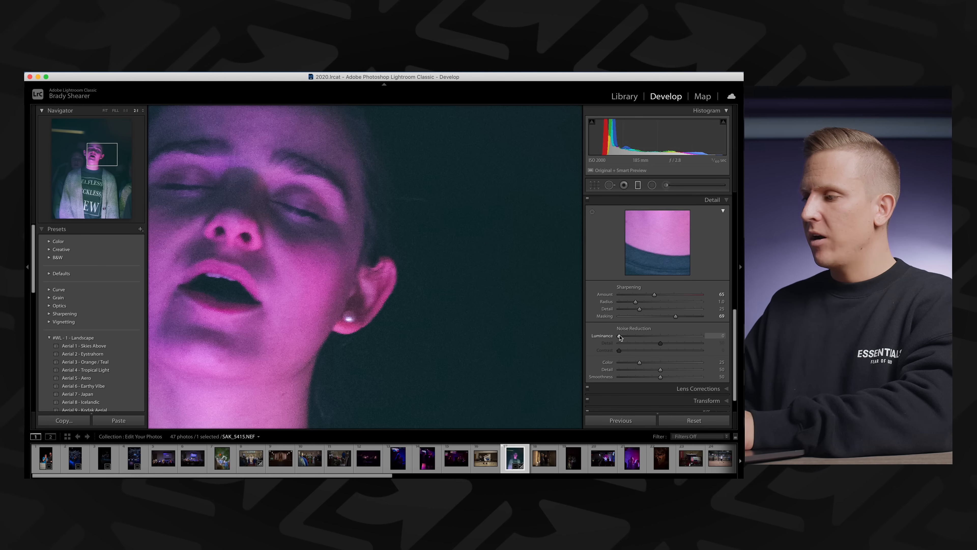
Set the noise reduction Luminance to 25, and undo and redo it to compare the result.
drag(619, 337, 641, 339)
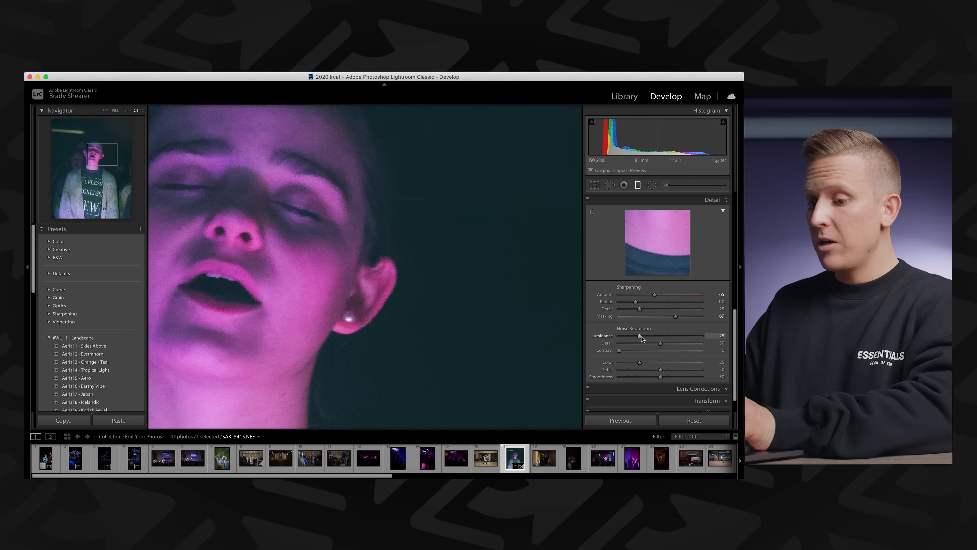
key(super+z)
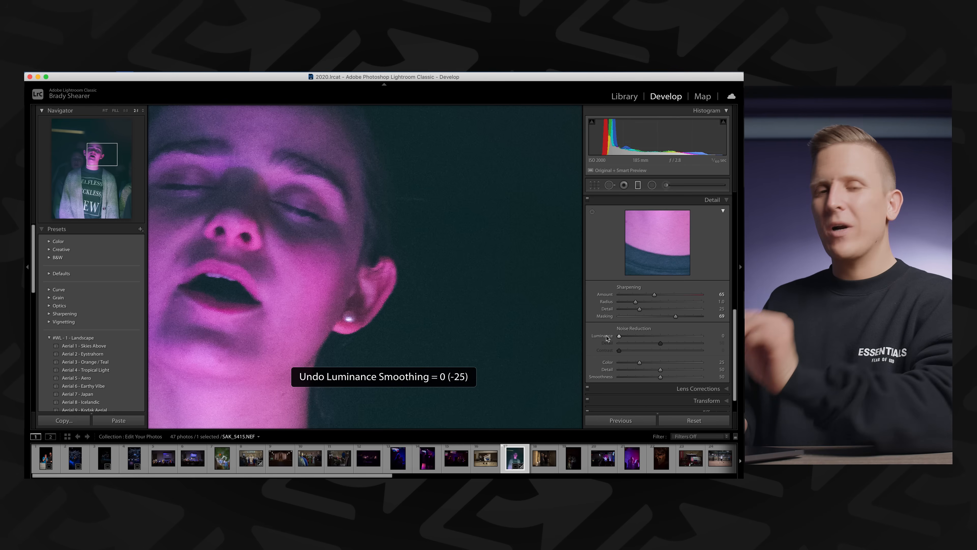
key(super+shift+z)
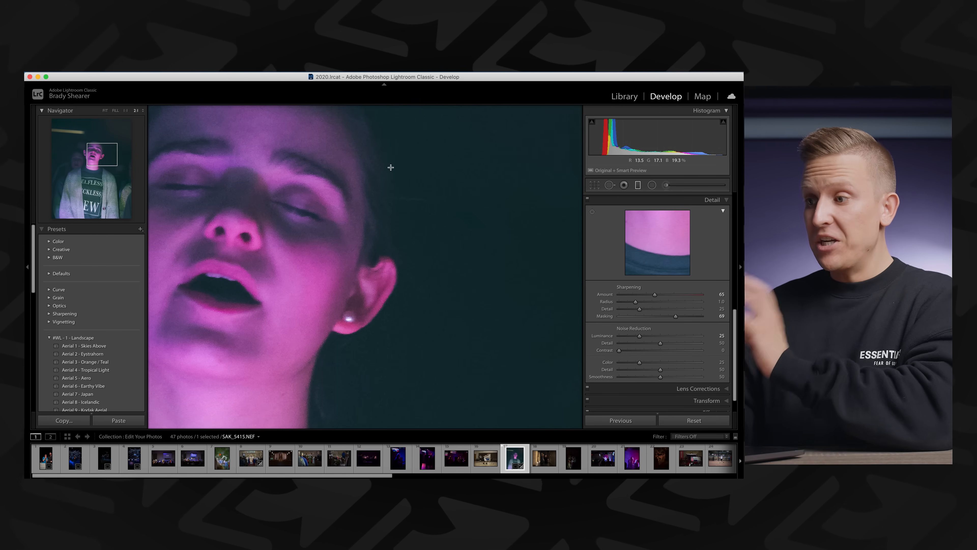
Examine the sharpening and noise reduction on the full photo and up close across the ear, cheek and mouth.
key(super+minus)
key(super+minus)
key(super+minus)
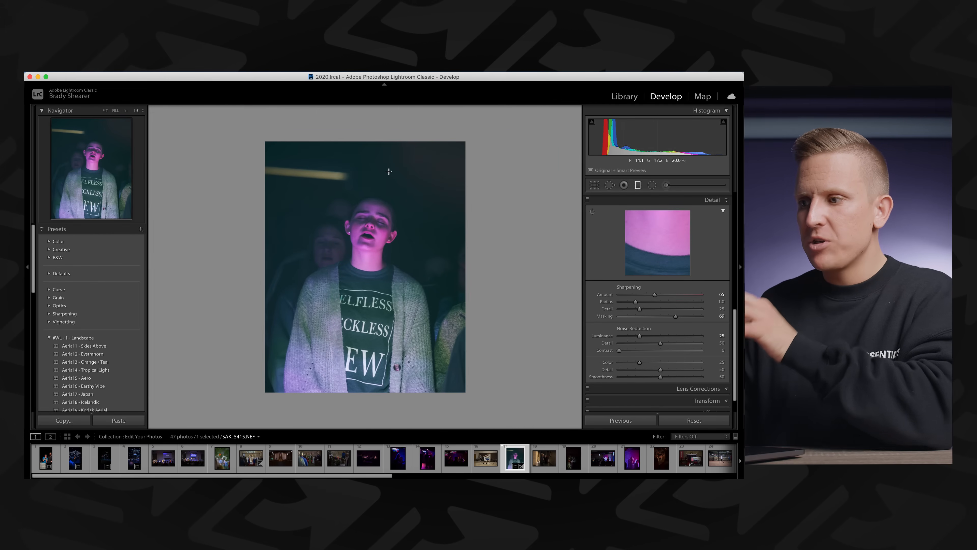
key(super+equal)
key(super+equal)
key(super+equal)
key(super+equal)
key(super+equal)
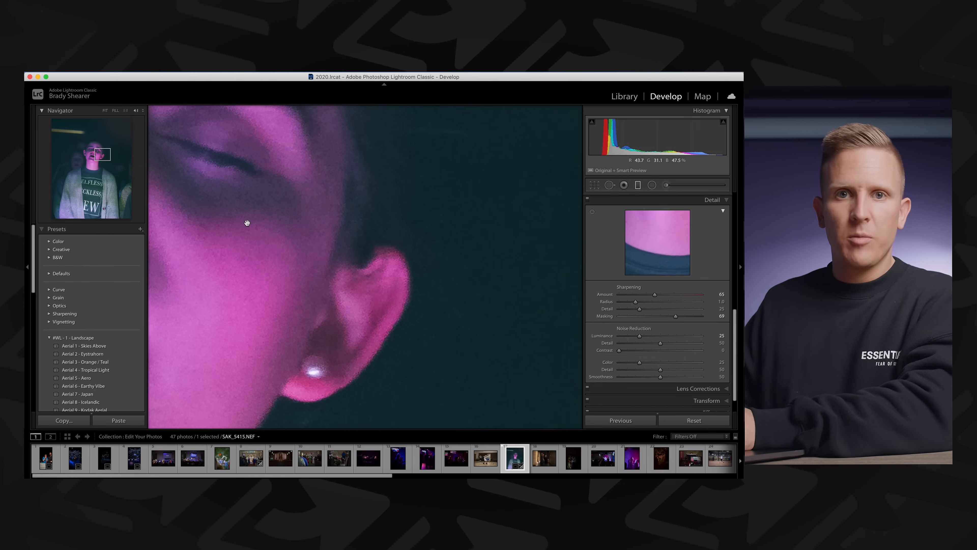
drag(255, 226, 442, 227)
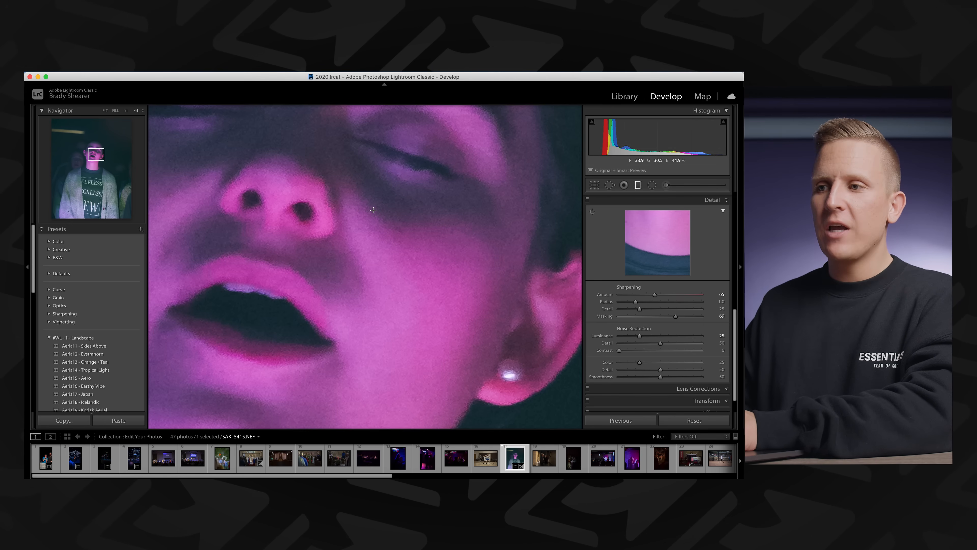
click(529, 185)
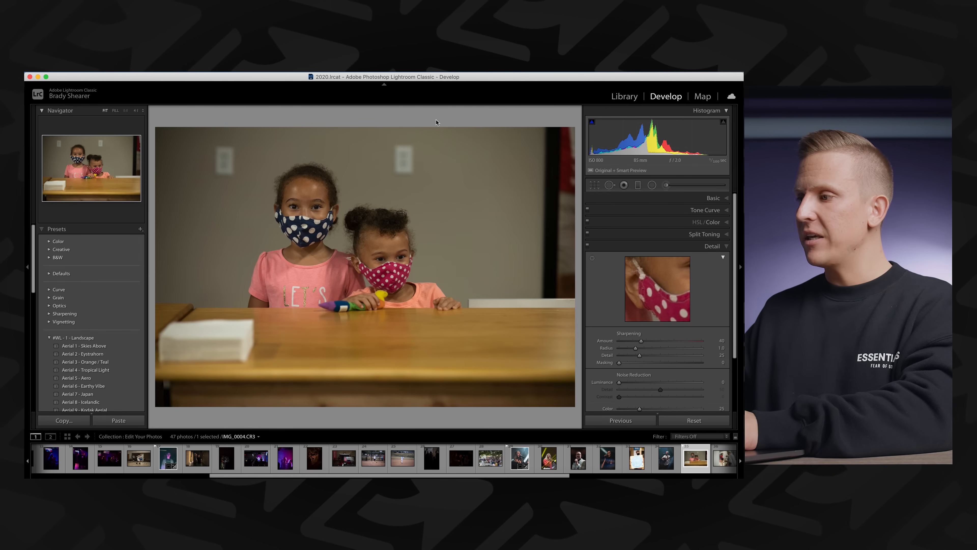
Crop IMG_0004.CR3 to a portrait-oriented 4 x 5 / 8 x 10 frame around the two children.
key(r)
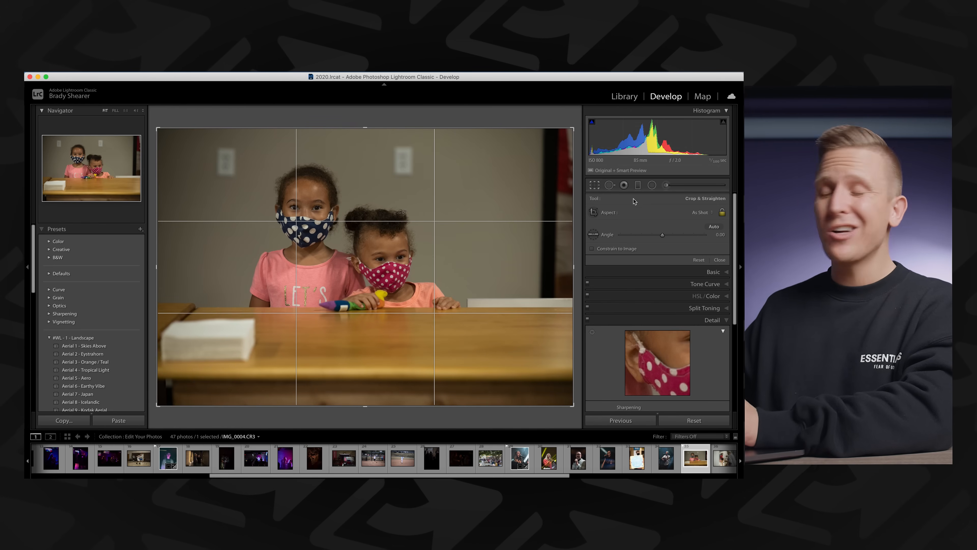
click(701, 213)
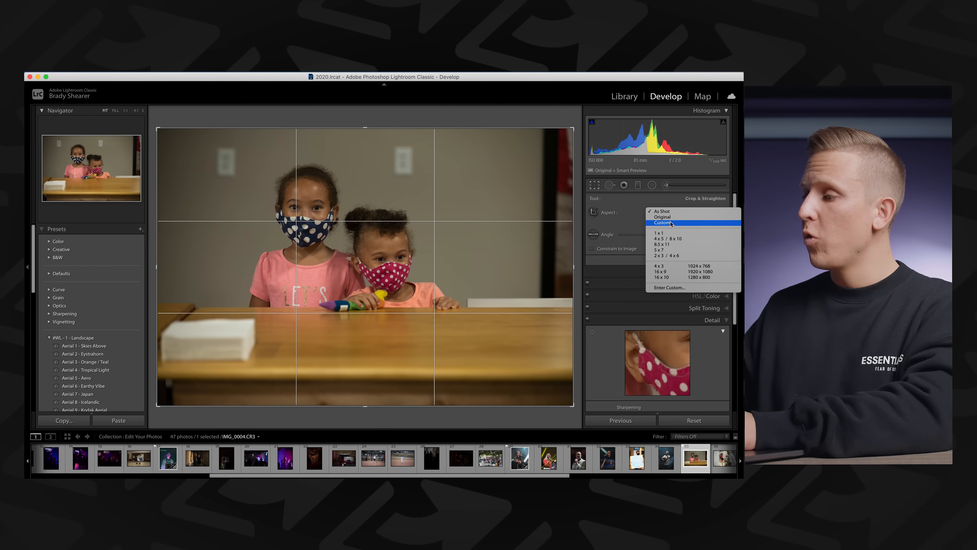
click(674, 239)
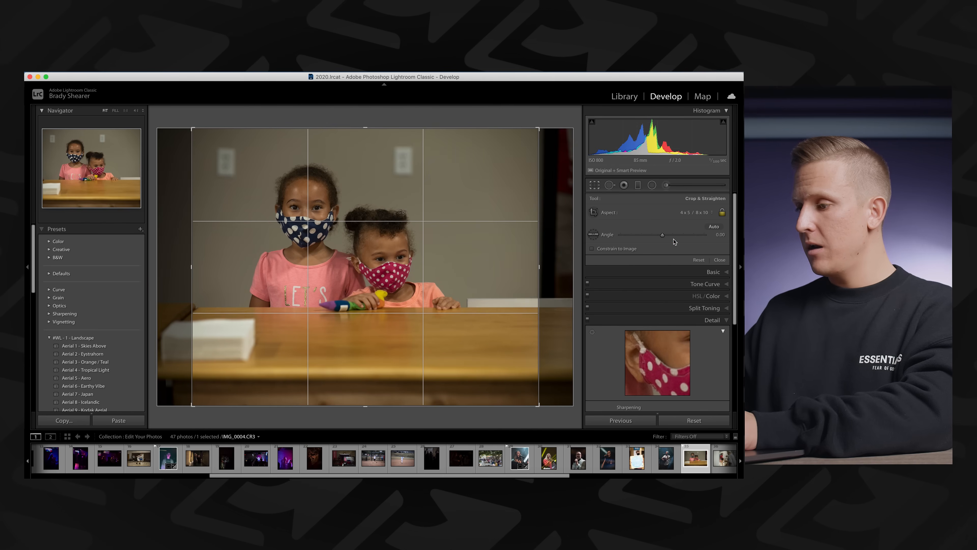
drag(536, 407, 491, 396)
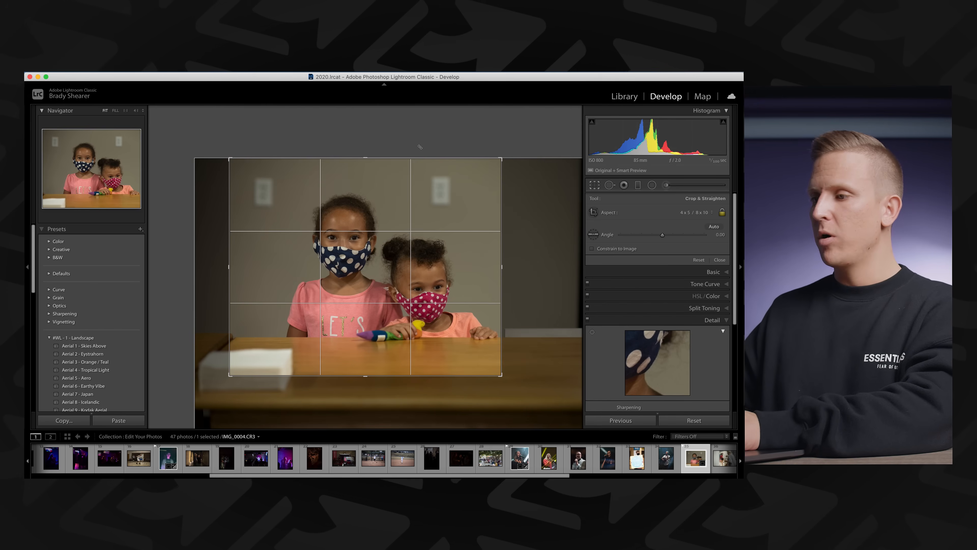
key(x)
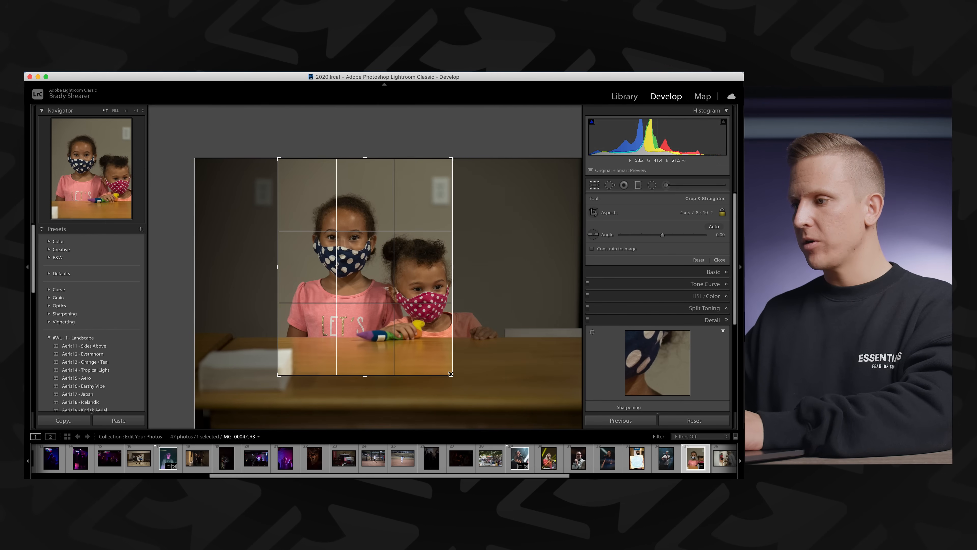
drag(454, 377, 478, 386)
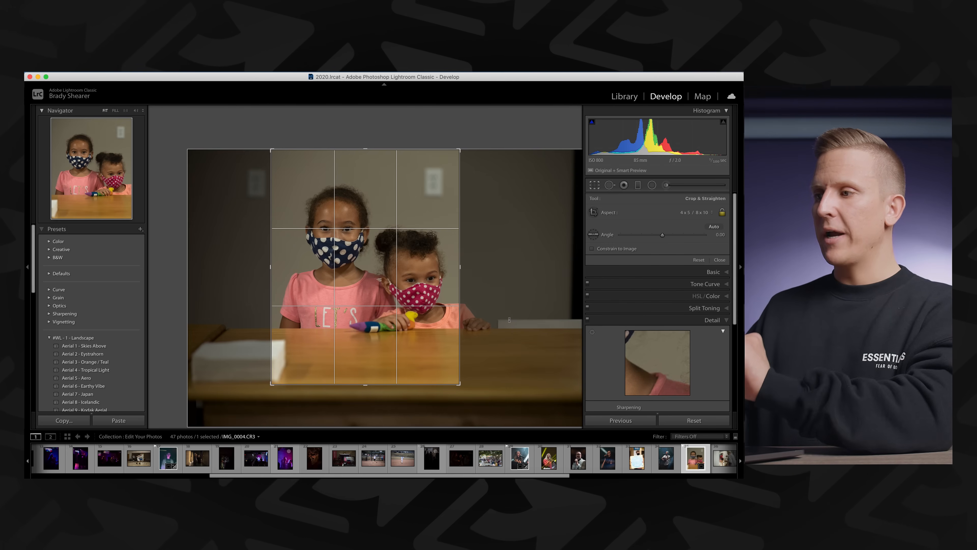
key(Return)
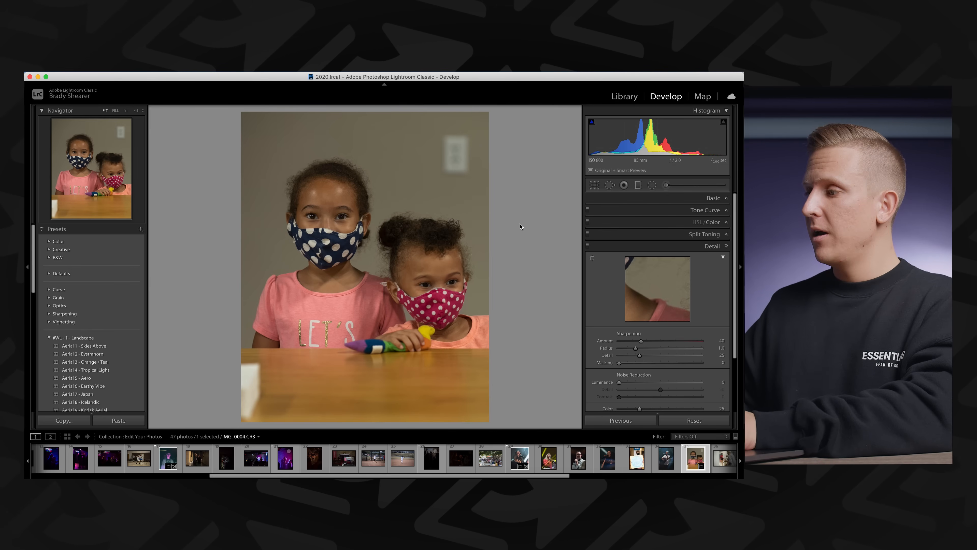
Try to cover the outlet plate on the wall using Spot Removal in Clone mode, and undo it.
click(609, 187)
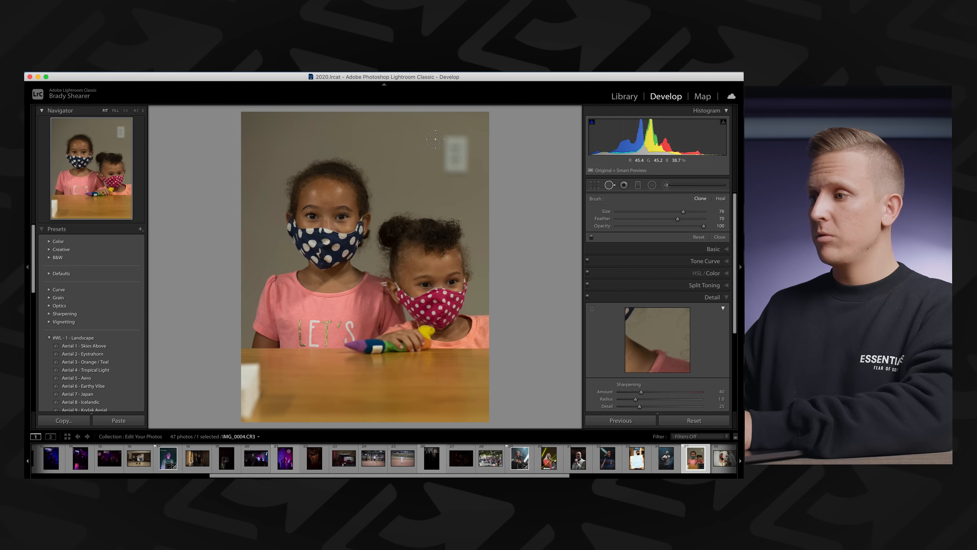
mouse_move(440, 135)
mouse_down()
mouse_move(458, 137)
mouse_move(464, 165)
mouse_move(448, 174)
mouse_move(446, 148)
mouse_up()
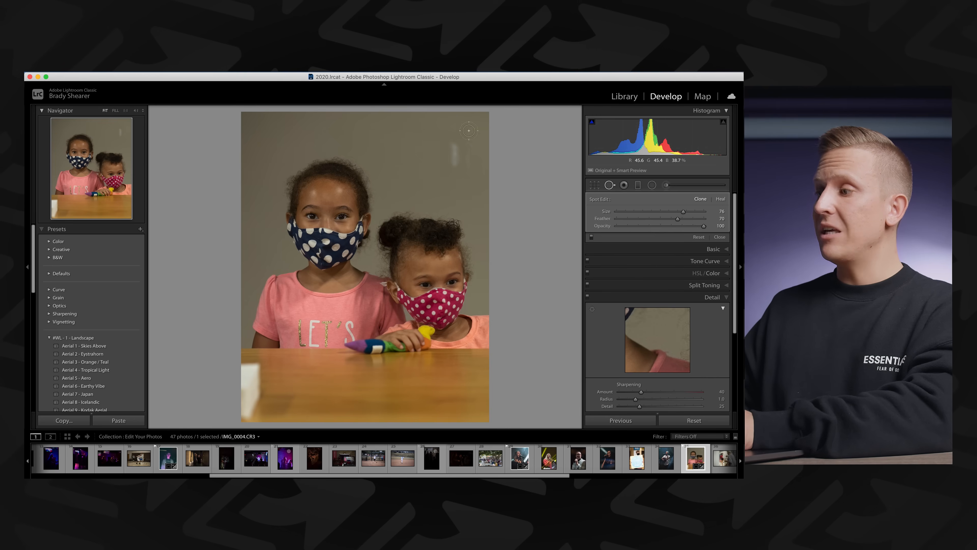
key(super+z)
Try Spot Removal in Heal mode on the wall plate and the white object on the table, undoing each attempt.
click(721, 200)
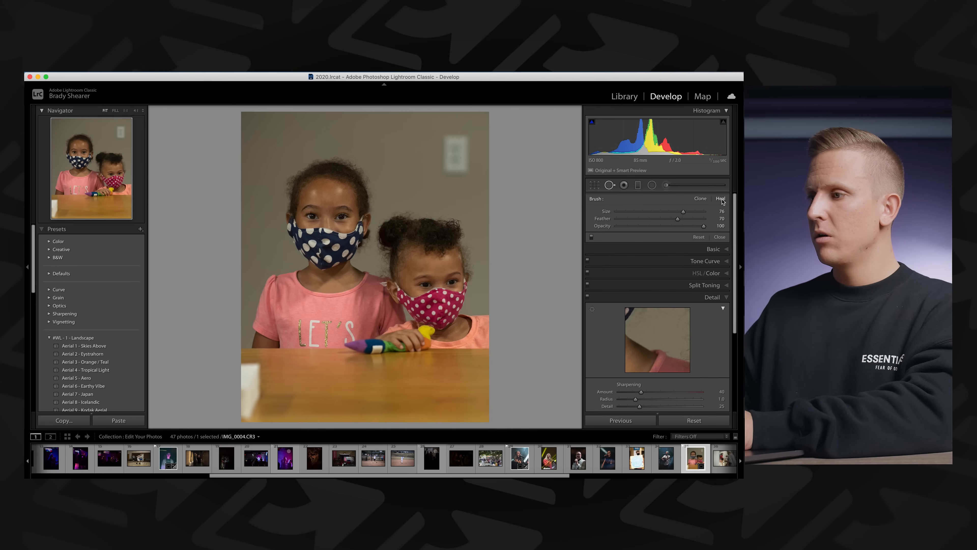
mouse_move(444, 138)
mouse_down()
mouse_move(462, 138)
mouse_move(463, 171)
mouse_move(447, 168)
mouse_move(443, 144)
mouse_up()
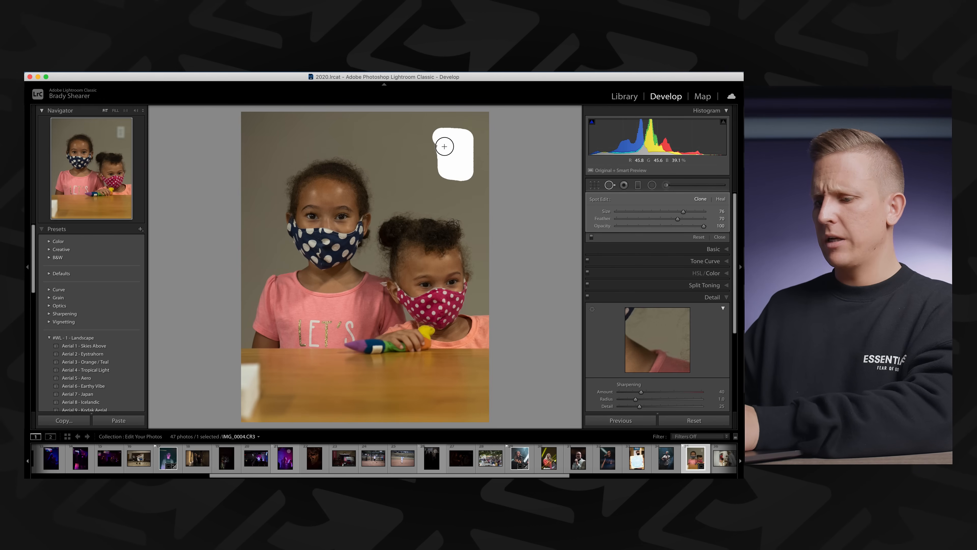
key(super+z)
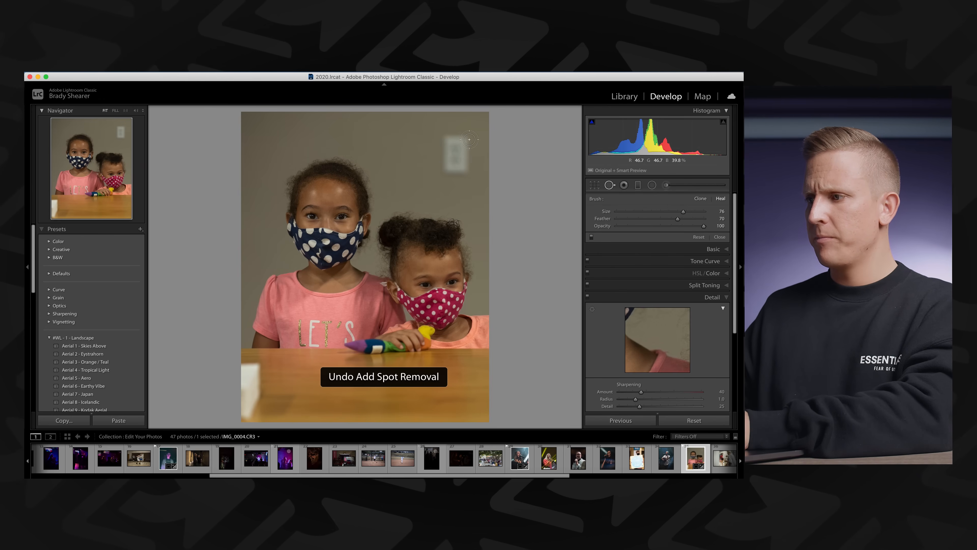
mouse_move(466, 138)
mouse_down()
mouse_move(447, 170)
mouse_move(461, 169)
mouse_move(464, 138)
mouse_move(448, 139)
mouse_move(448, 174)
mouse_move(471, 168)
mouse_move(465, 137)
mouse_move(461, 170)
mouse_move(446, 170)
mouse_move(445, 143)
mouse_up()
right_click(462, 166)
click(443, 152)
key(super+z)
key(super+z)
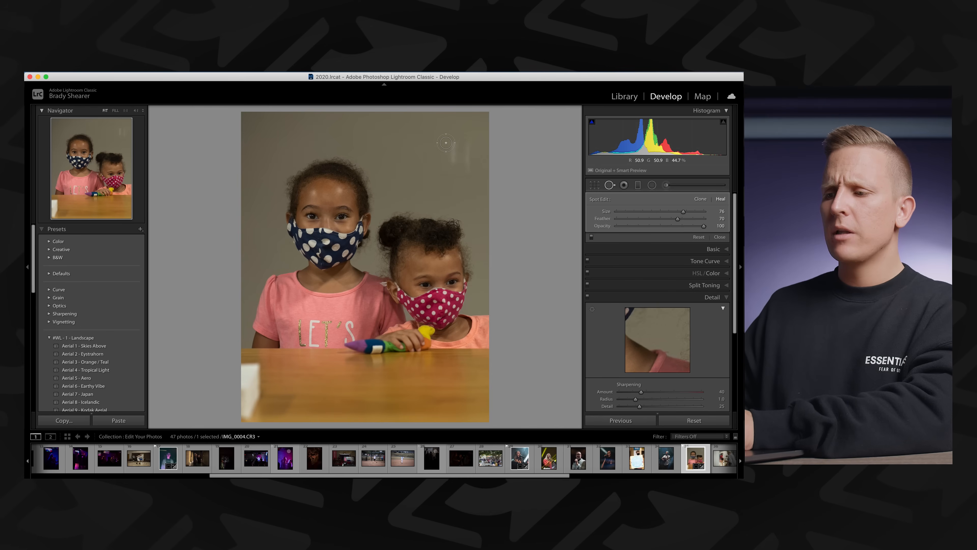
key(super+z)
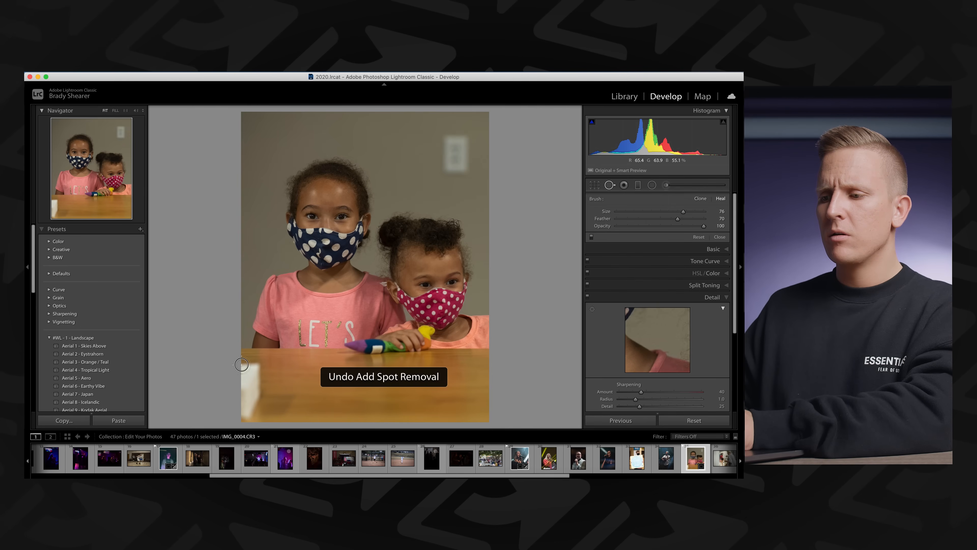
mouse_move(242, 364)
mouse_down()
mouse_move(256, 399)
mouse_move(244, 419)
mouse_move(240, 375)
mouse_up()
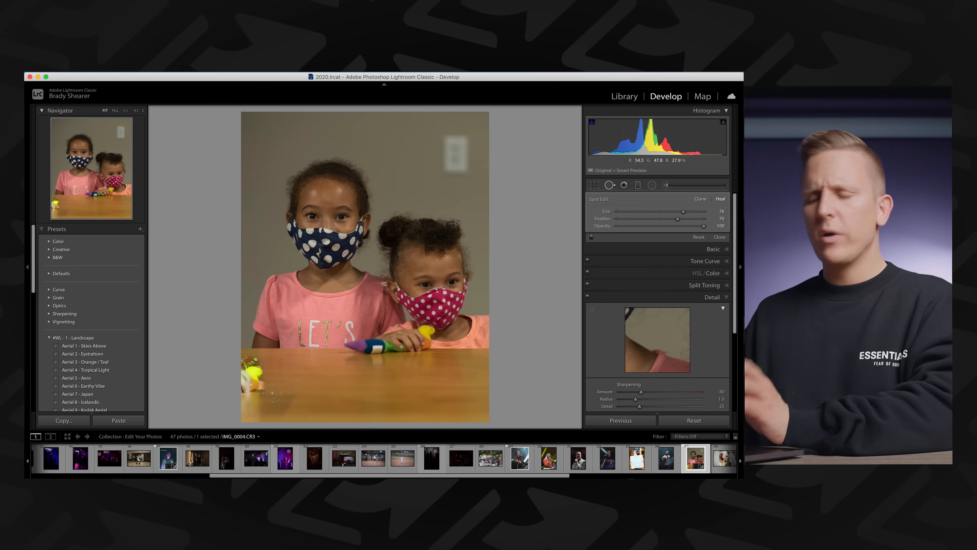
key(super+z)
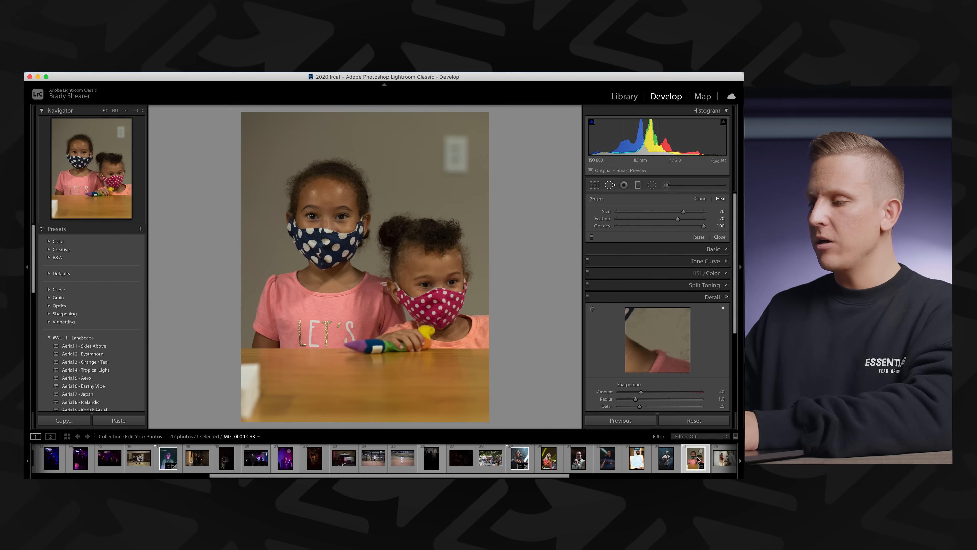
Open the cropped photo IMG_0004.CR3 from Lightroom Classic for editing in Adobe Photoshop 2020.
drag(562, 476, 644, 475)
right_click(532, 460)
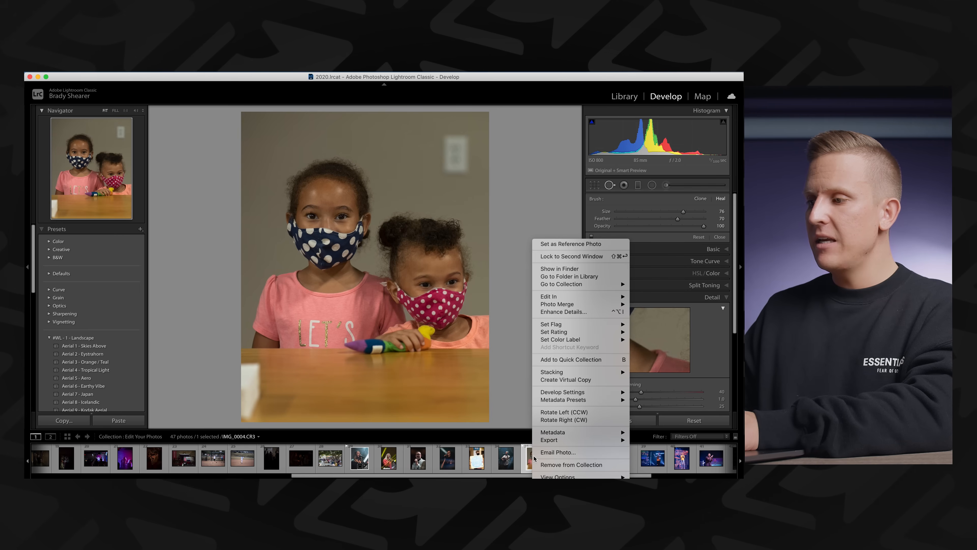
mouse_move(587, 299)
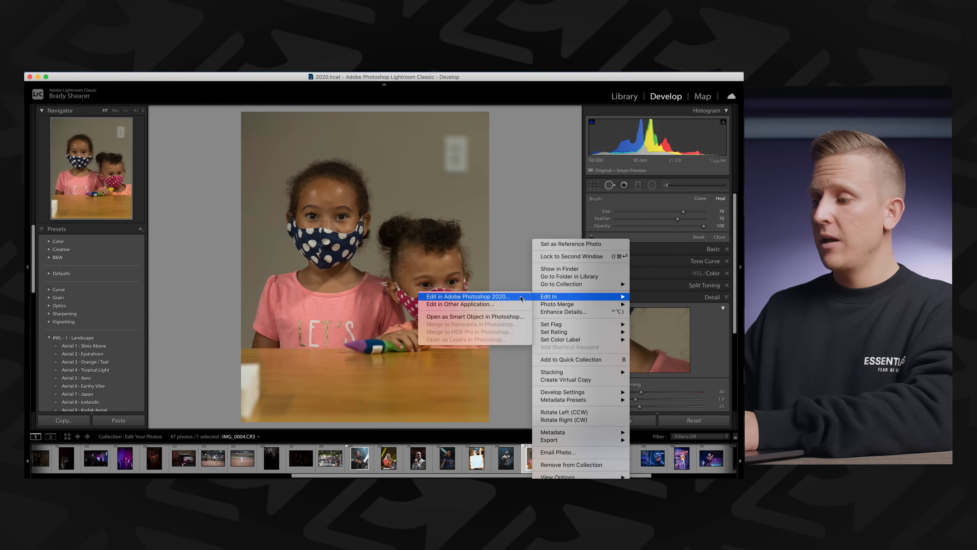
click(520, 297)
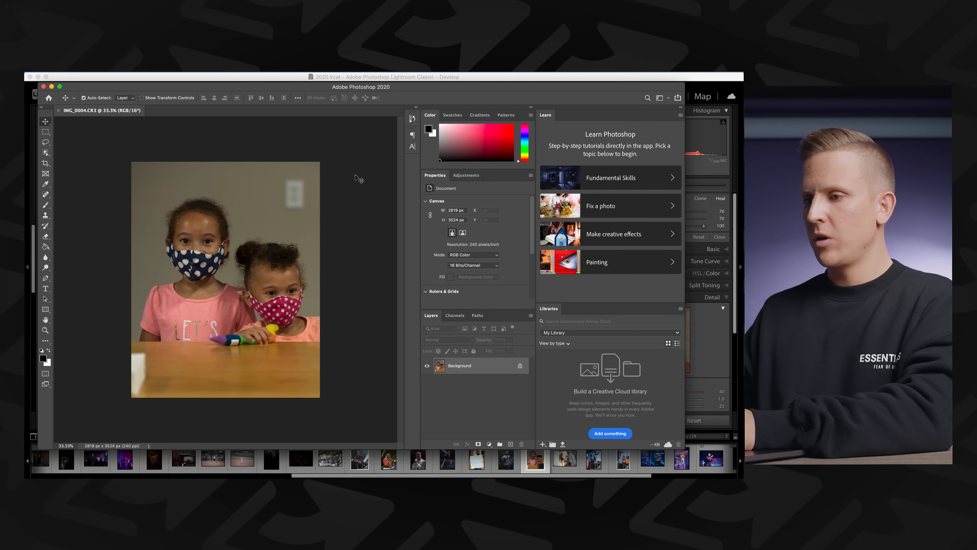
Unlock the Background layer and activate the Spot Healing Brush Tool.
click(520, 366)
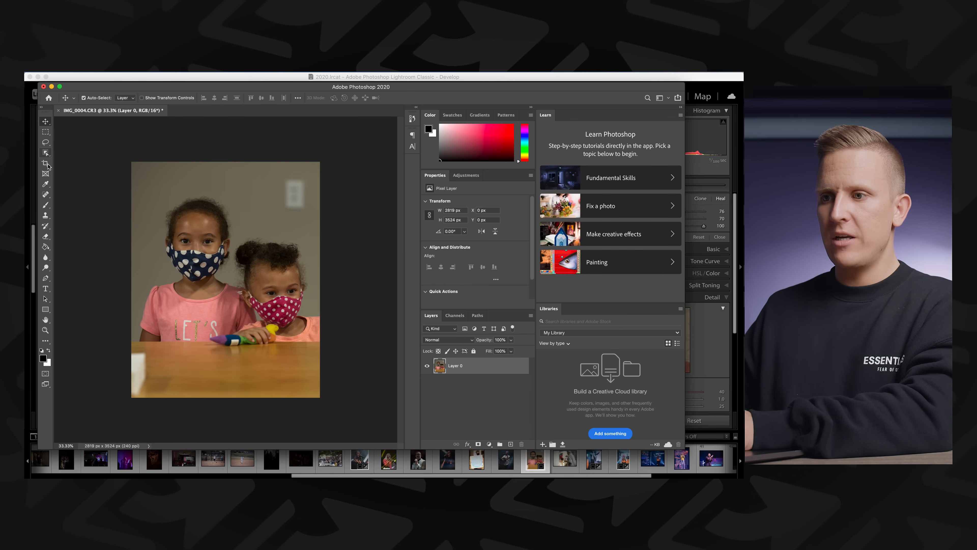
click(47, 196)
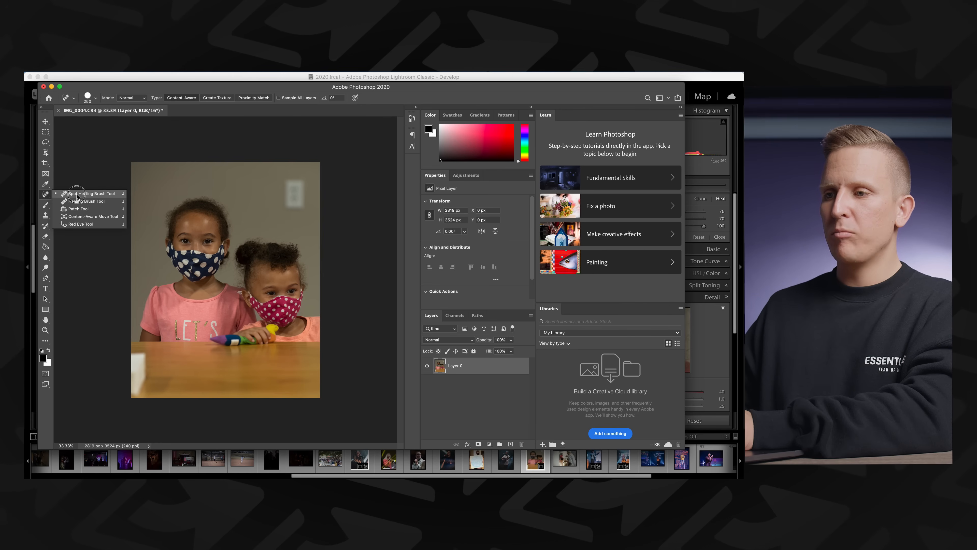
click(88, 194)
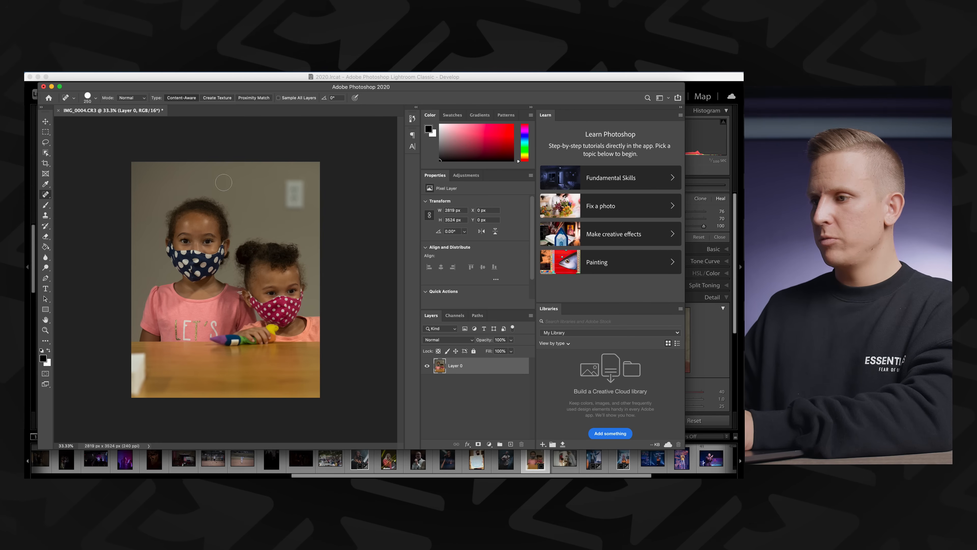
Remove the outlet plate from the wall using the content-aware Spot Healing Brush at size 150.
scroll(314, 178, up, 6)
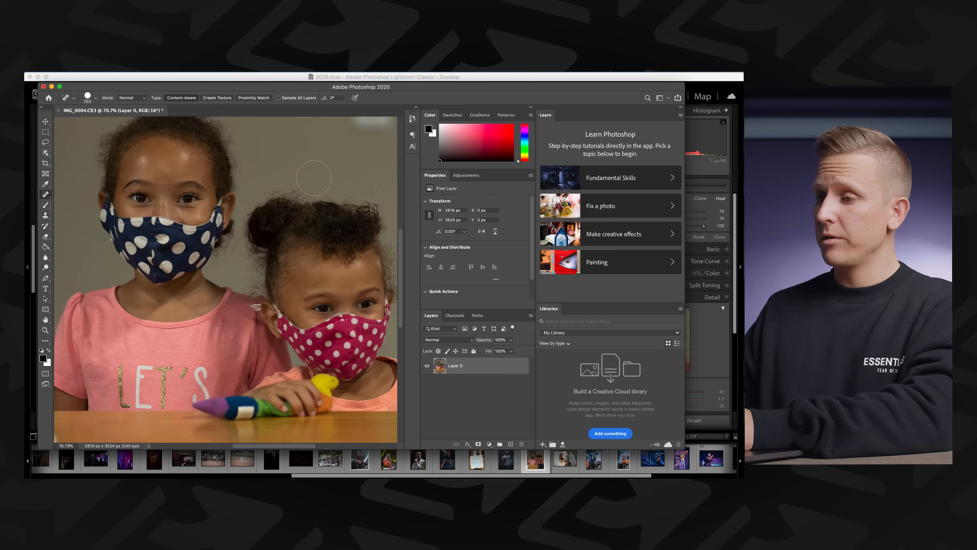
drag(297, 198, 214, 323)
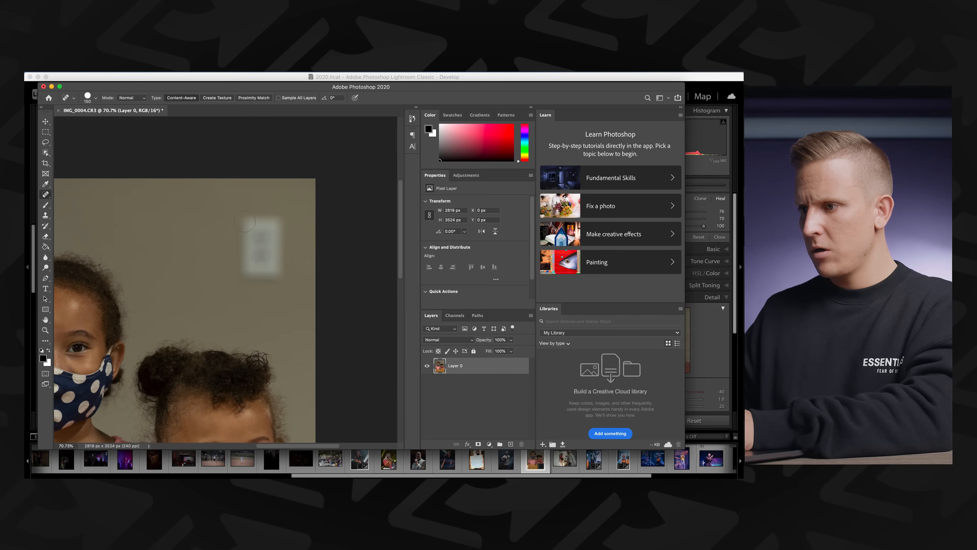
mouse_move(241, 217)
mouse_down()
mouse_move(271, 218)
mouse_move(279, 229)
mouse_move(279, 274)
mouse_move(265, 279)
mouse_move(241, 276)
mouse_move(248, 231)
mouse_move(263, 265)
mouse_up()
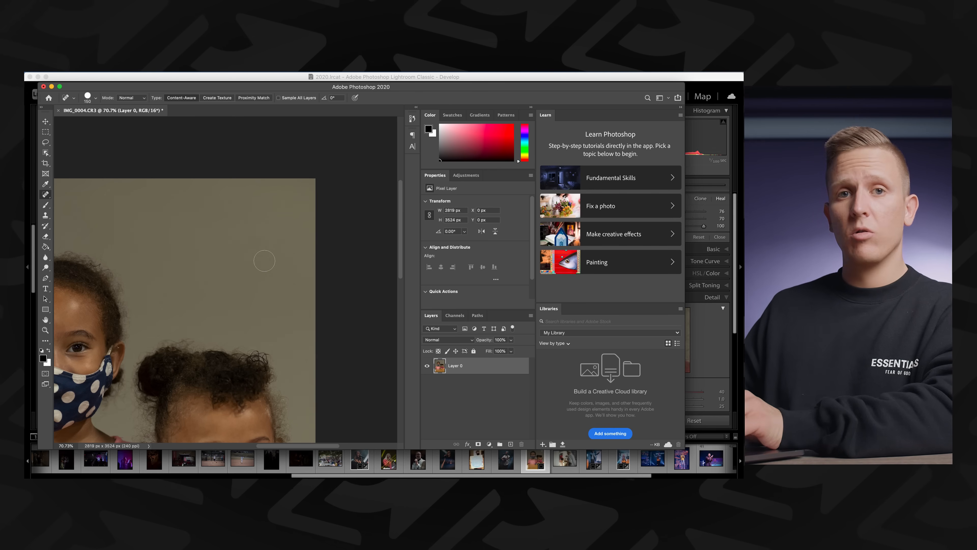
scroll(274, 198, down, 3)
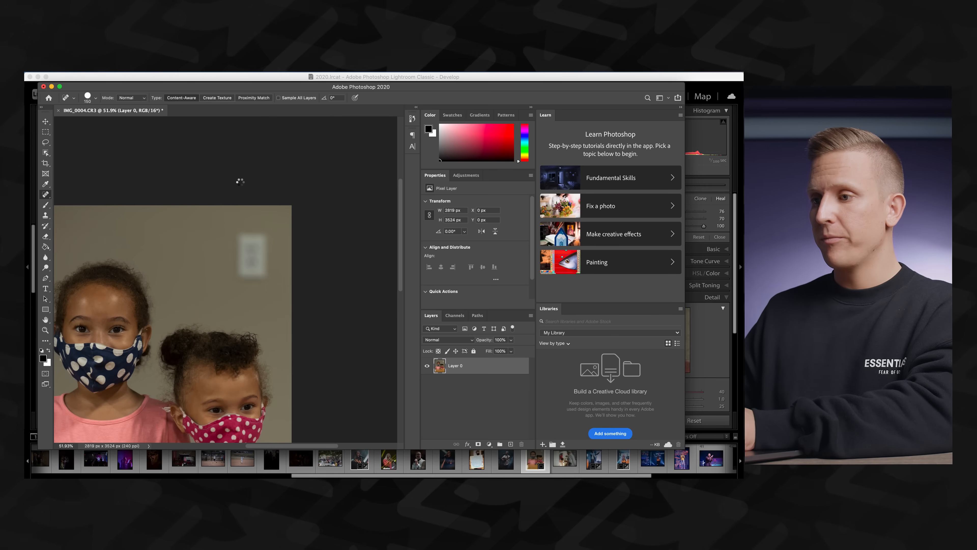
Remove the white object at the table's edge with the Spot Healing Brush at size 300 and check the healed area.
key(super+0)
key(bracketright)
key(bracketright)
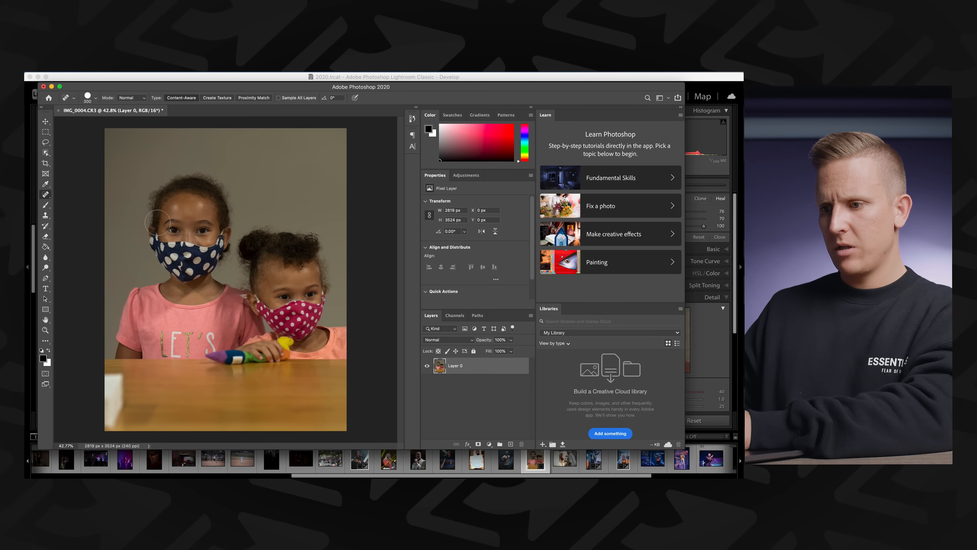
mouse_move(101, 378)
mouse_down()
mouse_move(122, 379)
mouse_move(121, 405)
mouse_move(147, 406)
mouse_move(126, 431)
mouse_move(105, 419)
mouse_move(104, 397)
mouse_up()
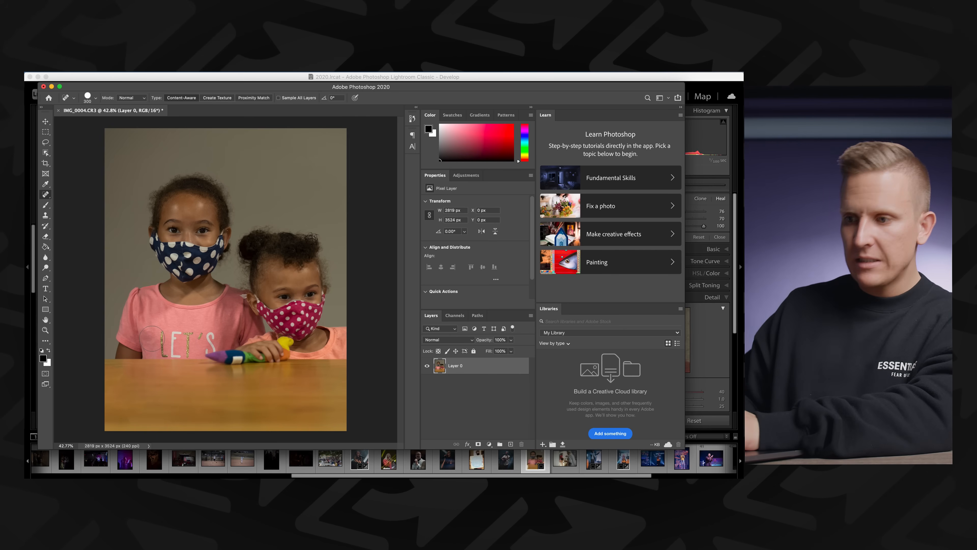
scroll(135, 347, up, 6)
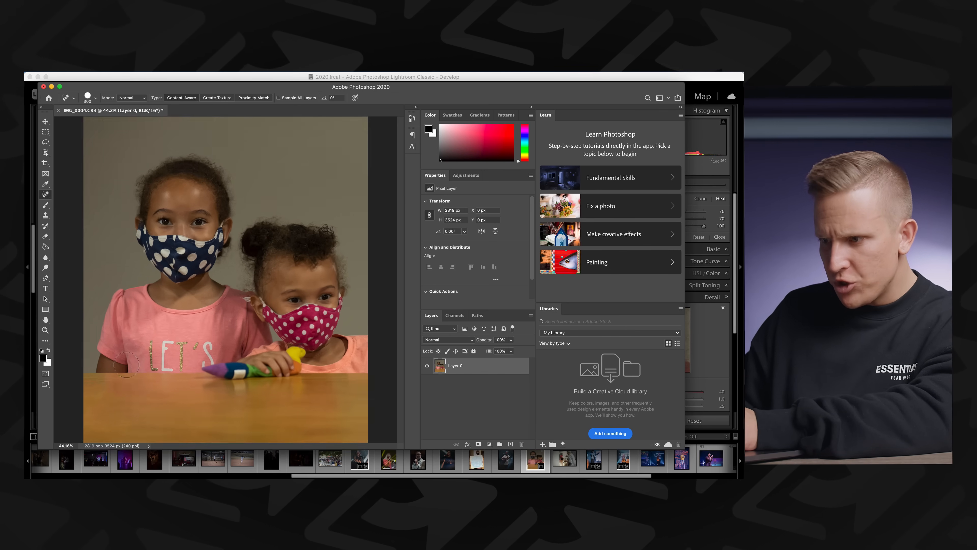
drag(126, 363, 266, 223)
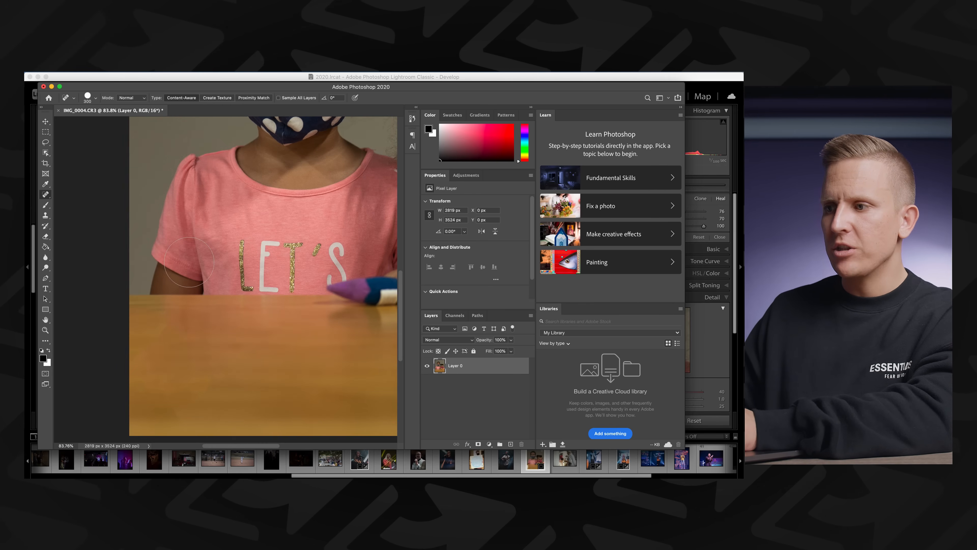
scroll(219, 265, down, 5)
drag(262, 237, 165, 317)
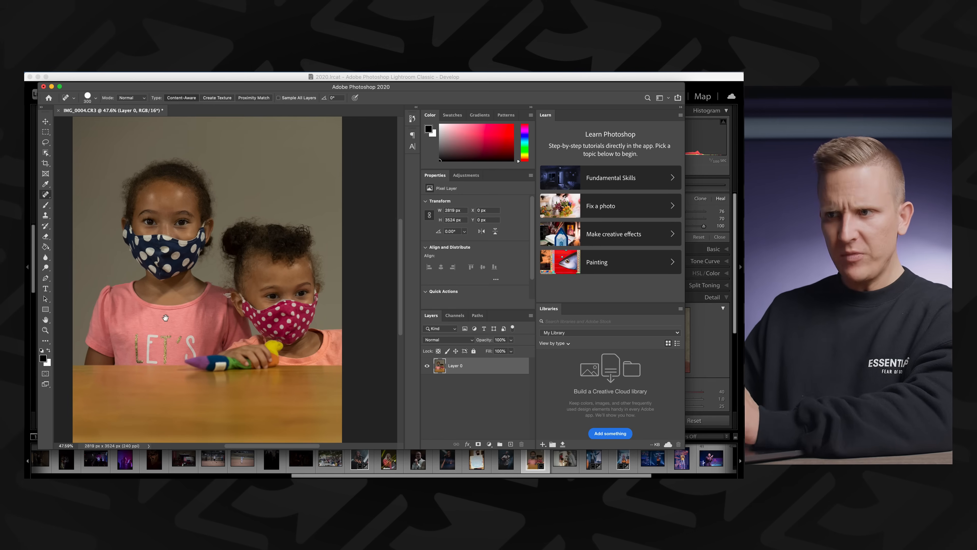
key(super+0)
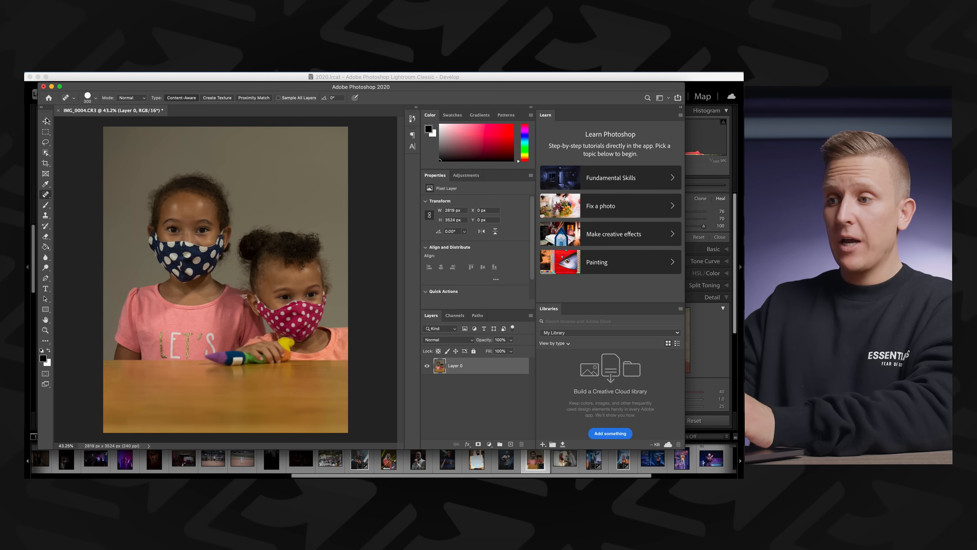
With the Move Tool active, save the retouched photo and switch back to Lightroom Classic.
click(46, 121)
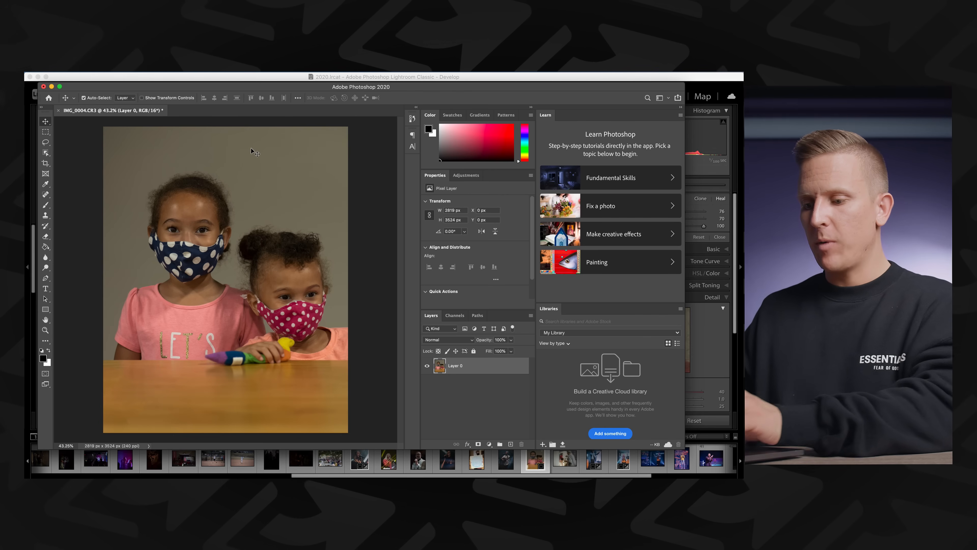
key(super+s)
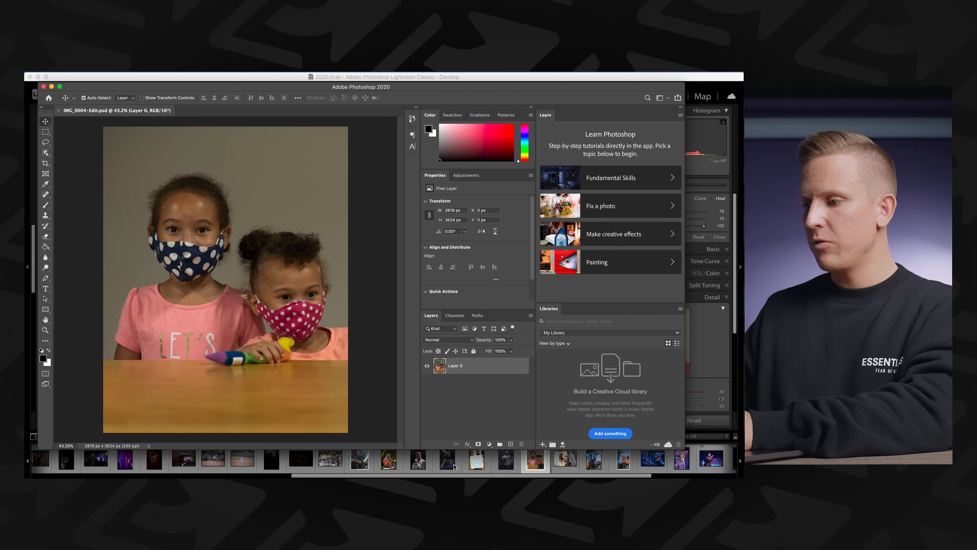
click(443, 482)
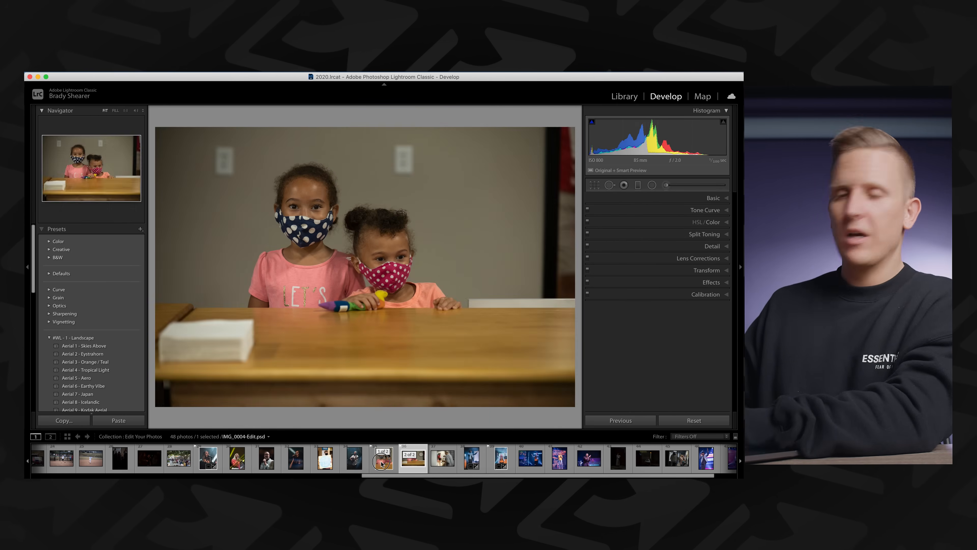
Compare the retouched IMG_0004-Edit.psd with the original IMG_0004.CR3, ending on the edited version.
click(382, 463)
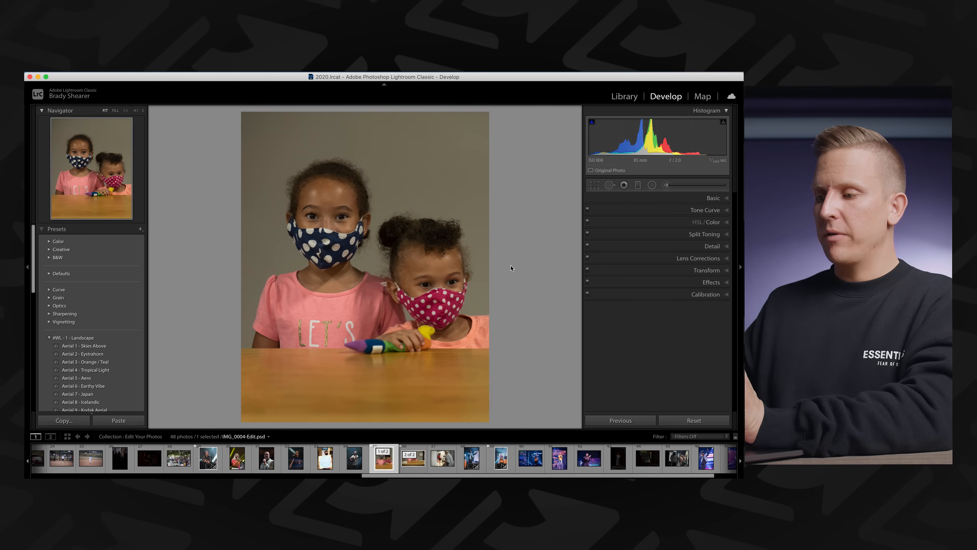
click(415, 461)
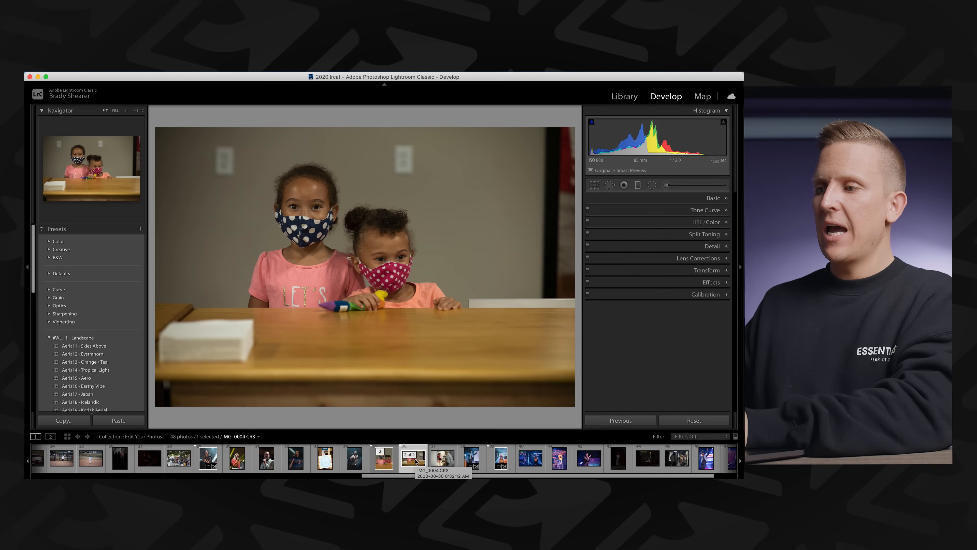
click(396, 462)
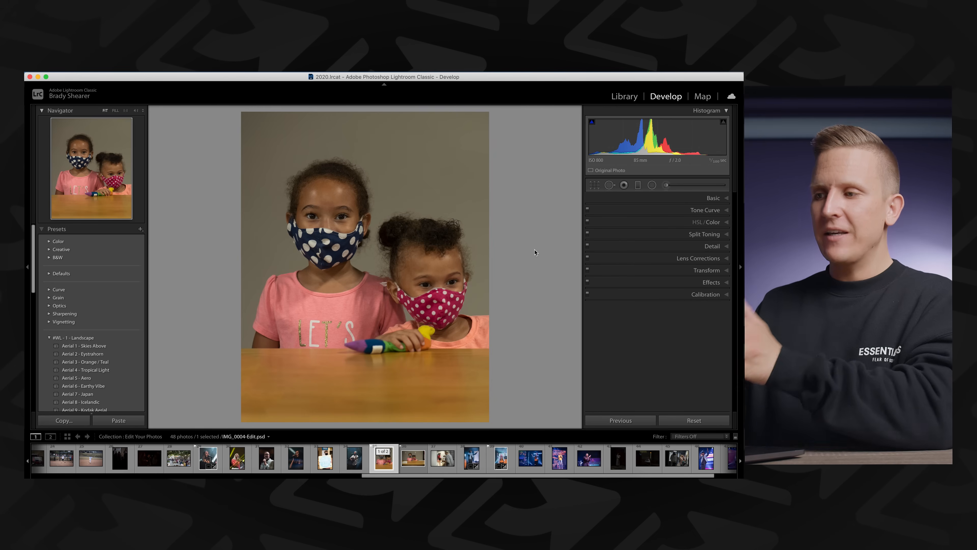